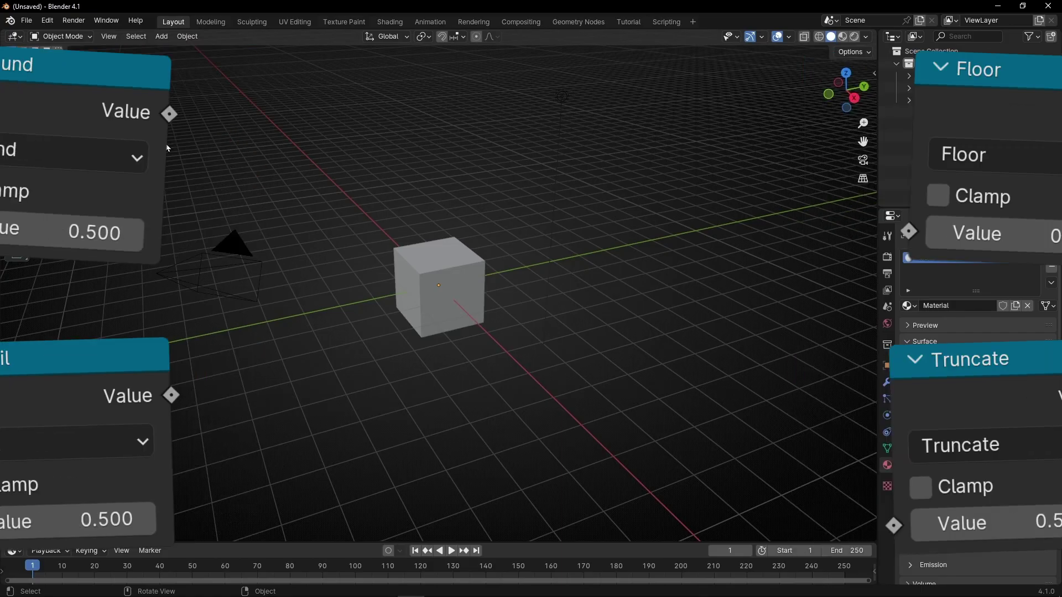
# Step: Delete the default camera and light from the scene
pyautogui.click(222, 265)
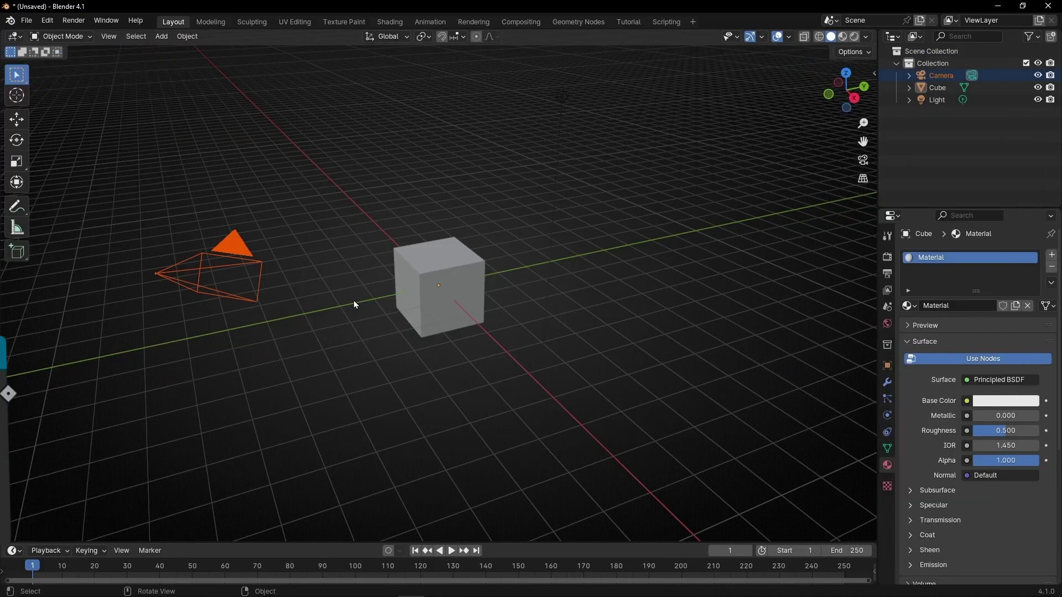
pyautogui.press('Delete')
pyautogui.click(562, 97)
pyautogui.press('Delete')
# Step: In the Tutorial workspace, create a new geometry node tree on the cube and remove its Group Input
pyautogui.click(629, 23)
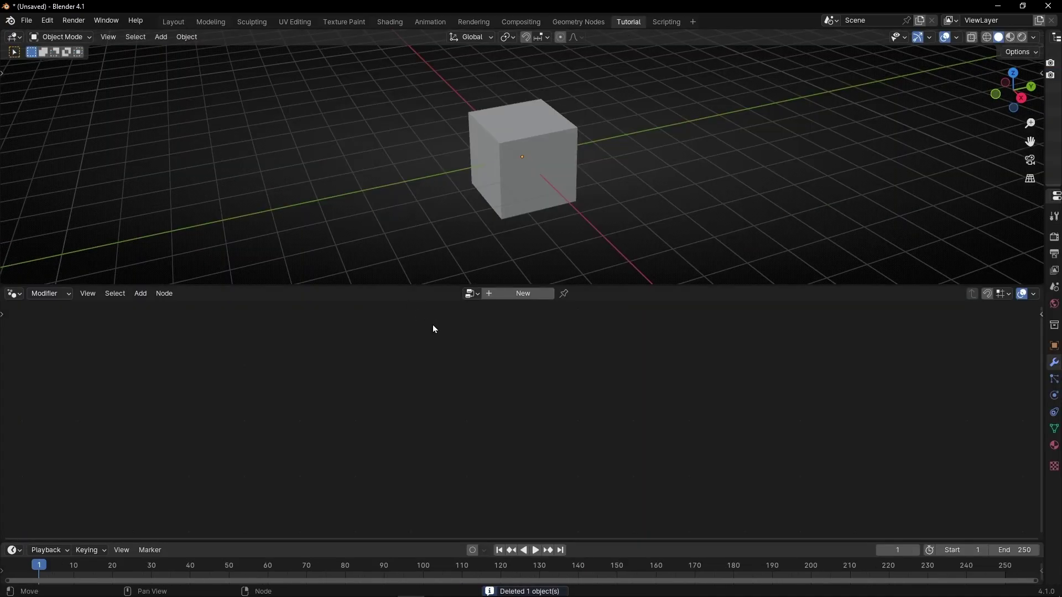
pyautogui.click(508, 297)
pyautogui.click(361, 450)
pyautogui.press('Delete')
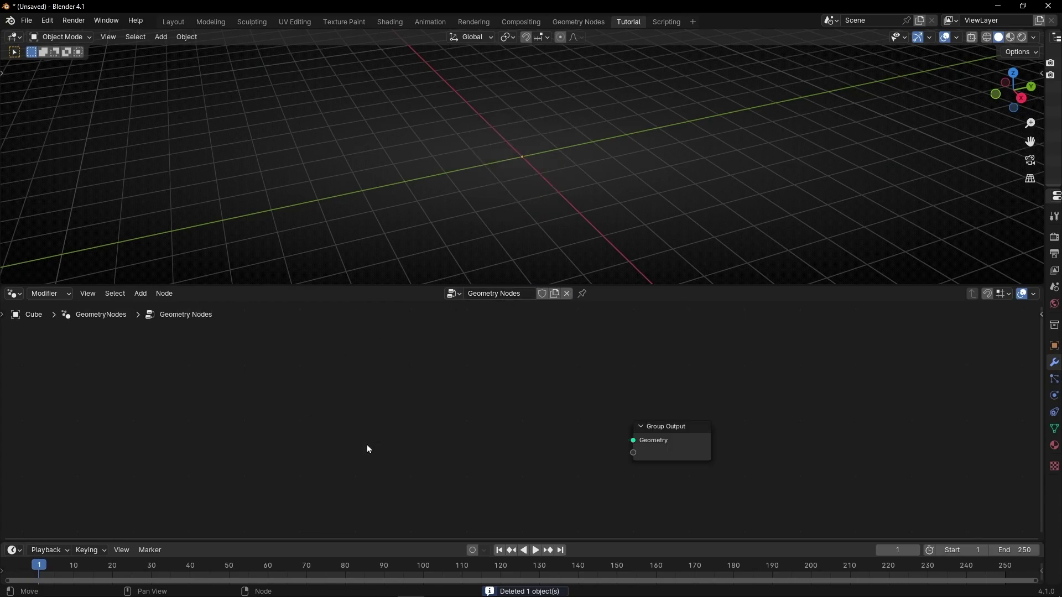
# Step: Add a String to Curves node feeding Curve Instances into the Group Output
pyautogui.hotkey('shift', 'a')
pyautogui.write('str')
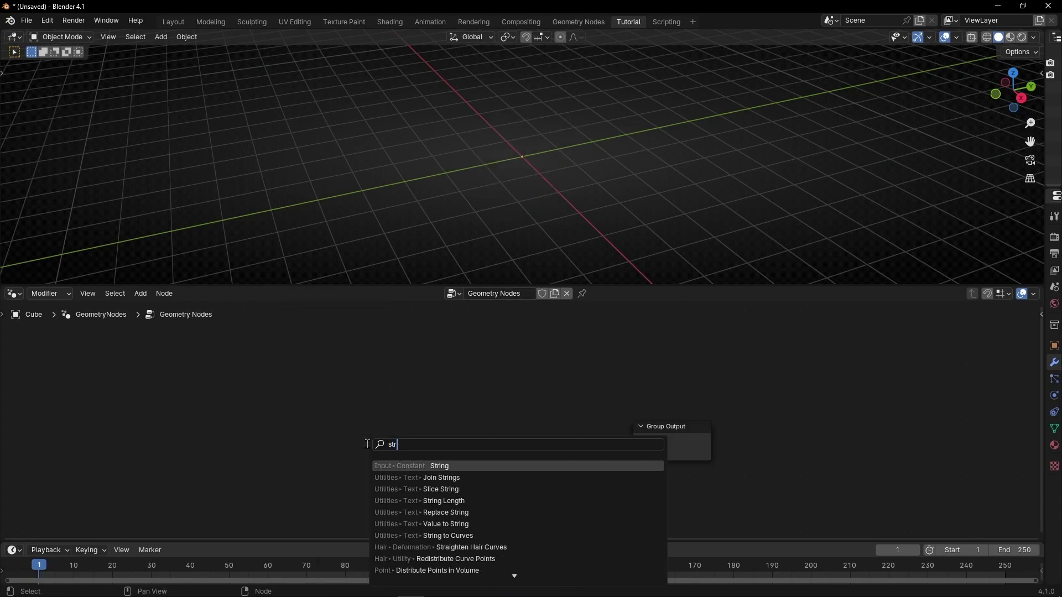
pyautogui.write('ing')
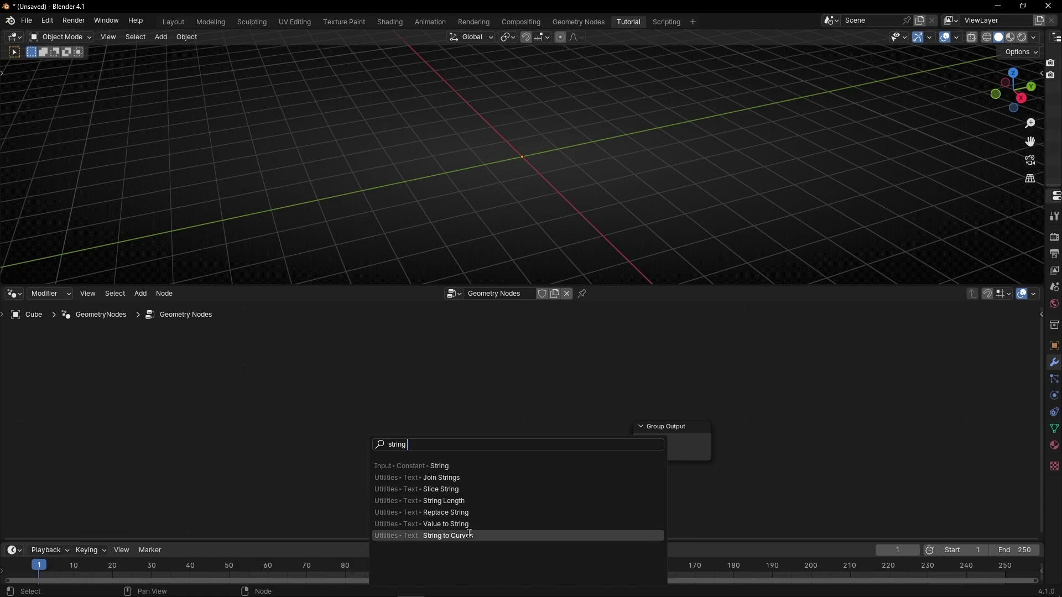
pyautogui.click(448, 536)
pyautogui.click(405, 342)
pyautogui.keyDown('alt'); pyautogui.moveTo(471, 387); pyautogui.dragTo(664, 437, button='right'); pyautogui.keyUp('alt')
pyautogui.scroll(3, 282, 427)
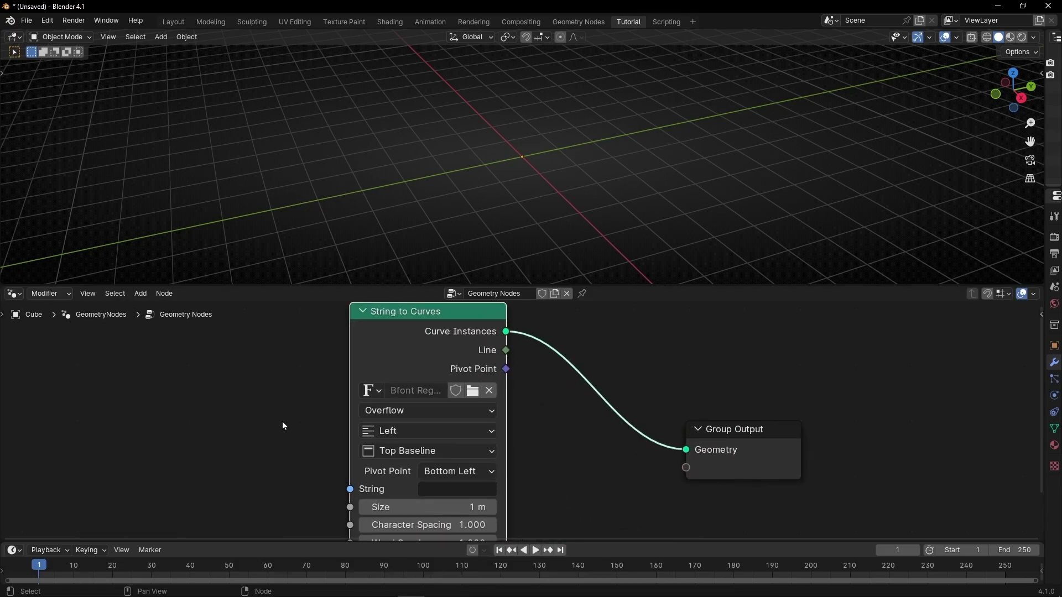
pyautogui.moveTo(399, 382); pyautogui.dragTo(416, 378, button='middle')
# Step: Feed String to Curves from a Value to String node and view the 0 from the top
pyautogui.moveTo(441, 476); pyautogui.dragTo(330, 393)
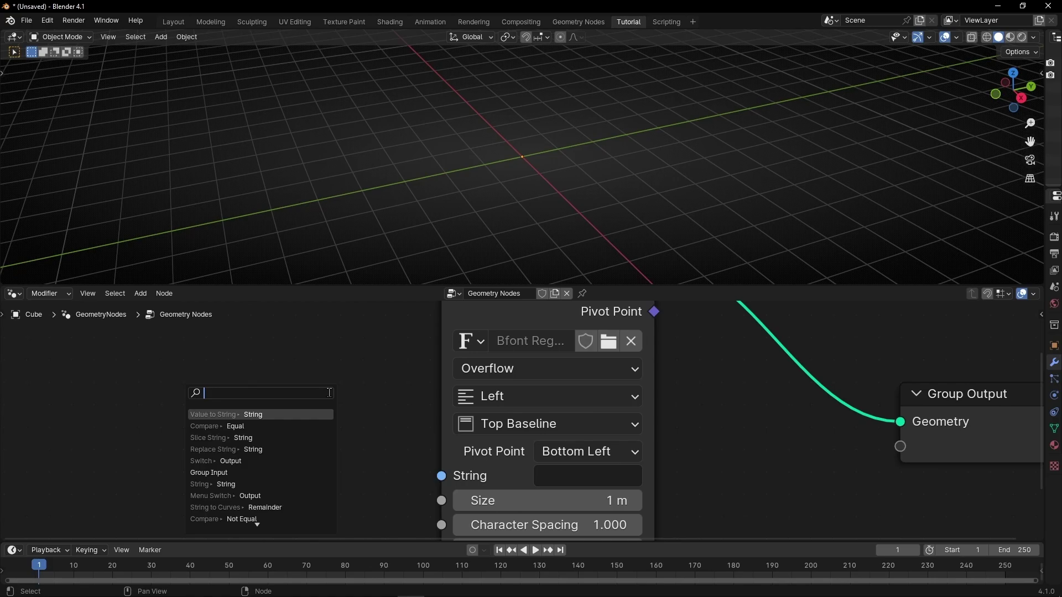
pyautogui.write('value')
pyautogui.press('Return')
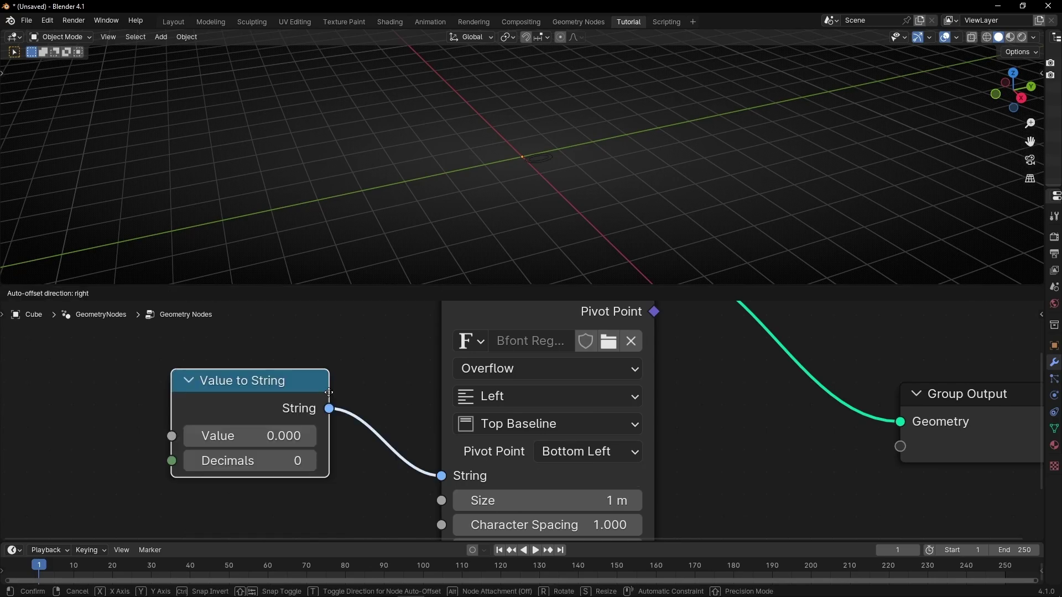
pyautogui.click(328, 393)
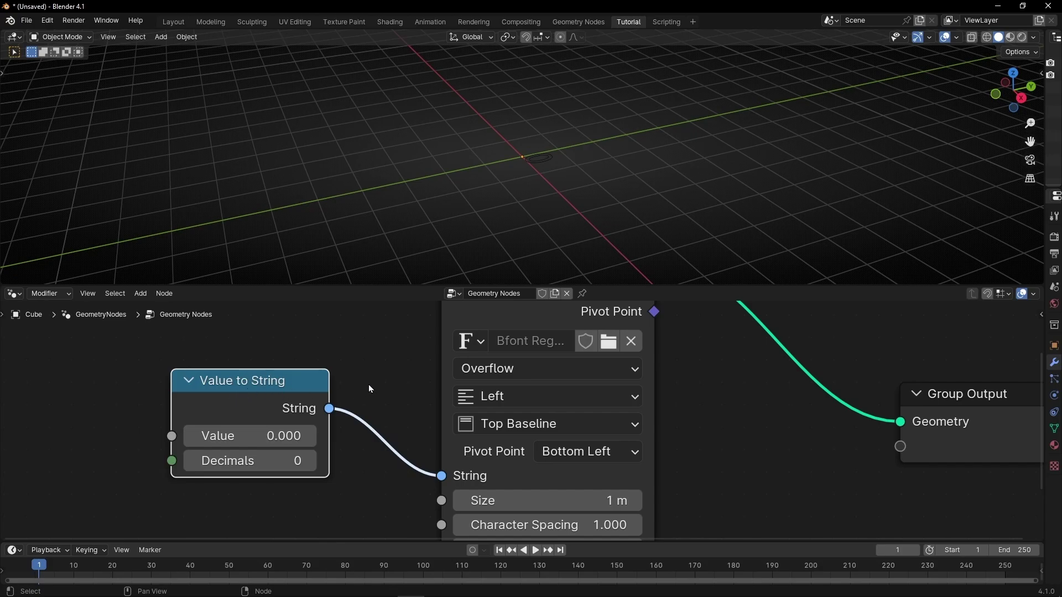
pyautogui.scroll(2, 562, 178)
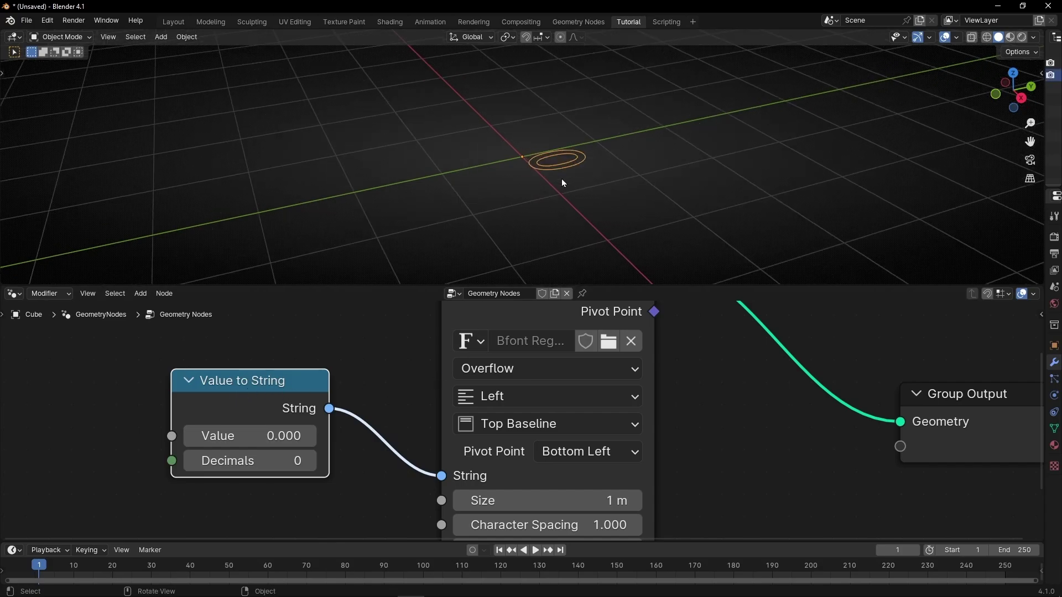
pyautogui.click(1013, 72)
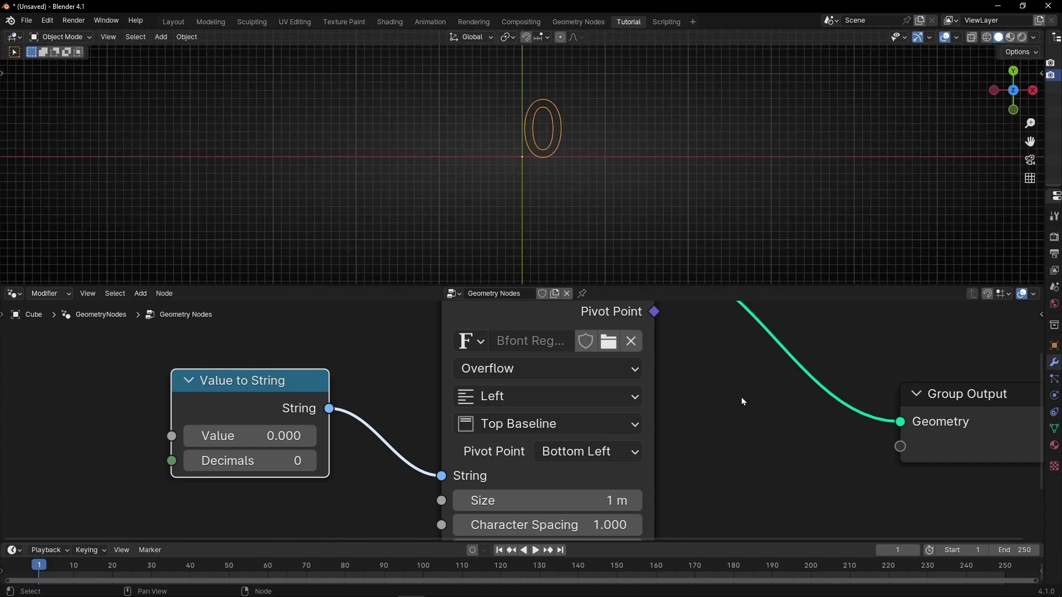
pyautogui.moveTo(743, 402); pyautogui.dragTo(543, 424, button='middle')
# Step: Insert a Fill Curve node before the Group Output to fill the 0
pyautogui.hotkey('shift', 'a')
pyautogui.write('fil')
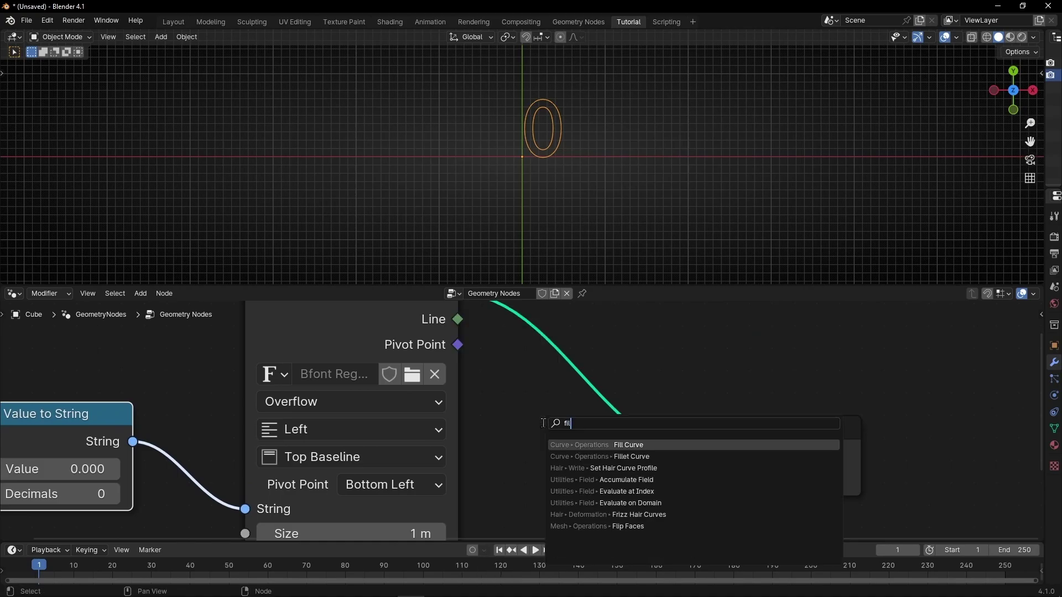
pyautogui.press('Return')
pyautogui.click(528, 309)
pyautogui.scroll(-2, 512, 444)
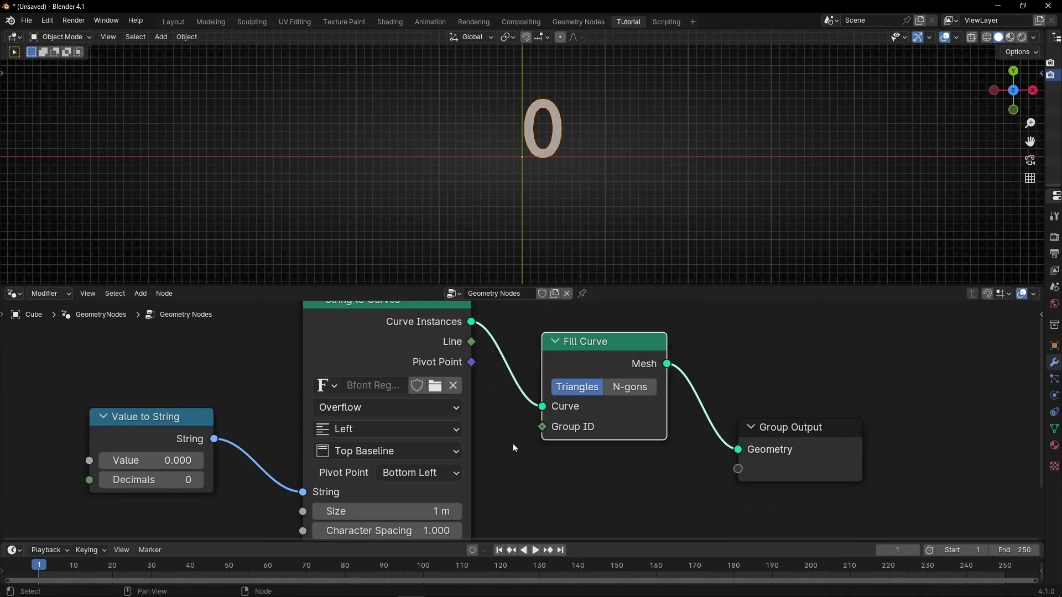
pyautogui.moveTo(512, 444); pyautogui.dragTo(546, 427, button='middle')
# Step: Set String to Curves alignment to Center horizontally and Middle vertically
pyautogui.click(438, 406)
pyautogui.click(393, 475)
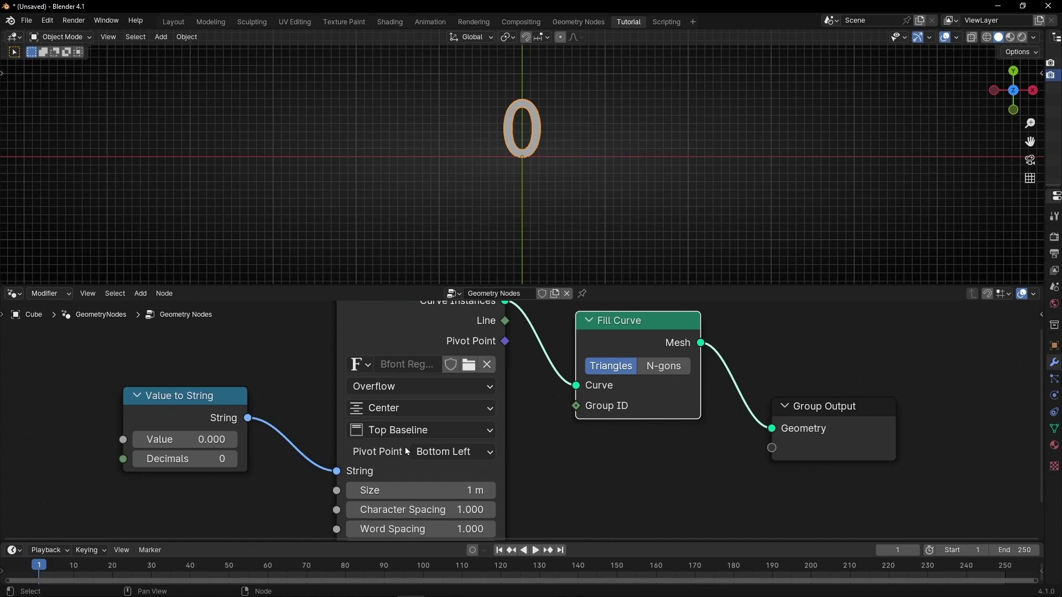
pyautogui.click(408, 433)
pyautogui.click(397, 510)
pyautogui.moveTo(375, 416); pyautogui.dragTo(462, 435, button='middle')
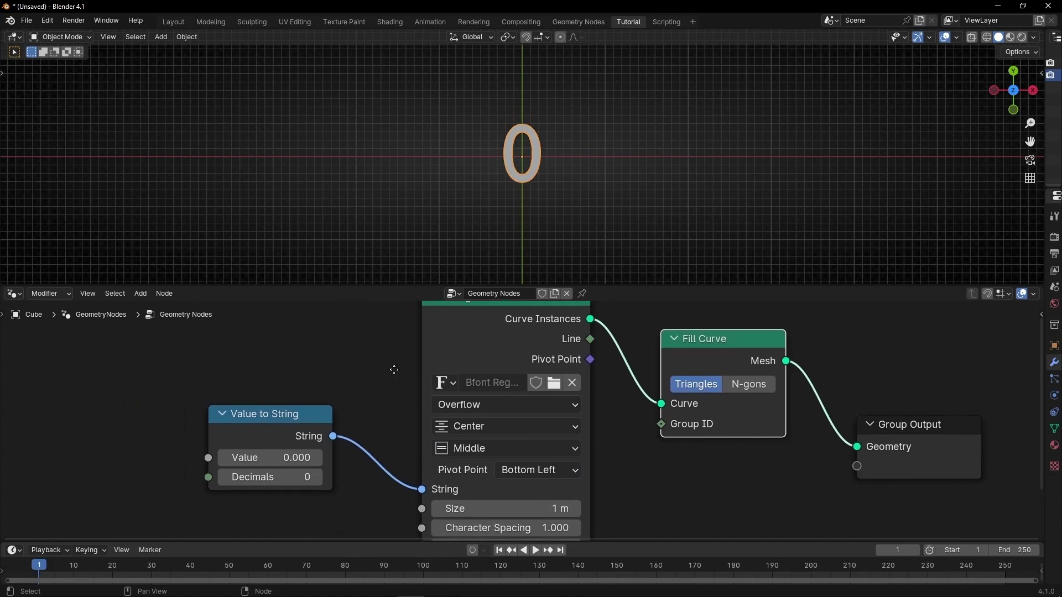
# Step: Insert Set Position offsetting the 0 by X 2.48 m and Y 1.46 m, then collapse Fill Curve
pyautogui.keyDown('shift'); pyautogui.moveTo(573, 192); pyautogui.dragTo(507, 224, button='middle'); pyautogui.keyUp('shift')
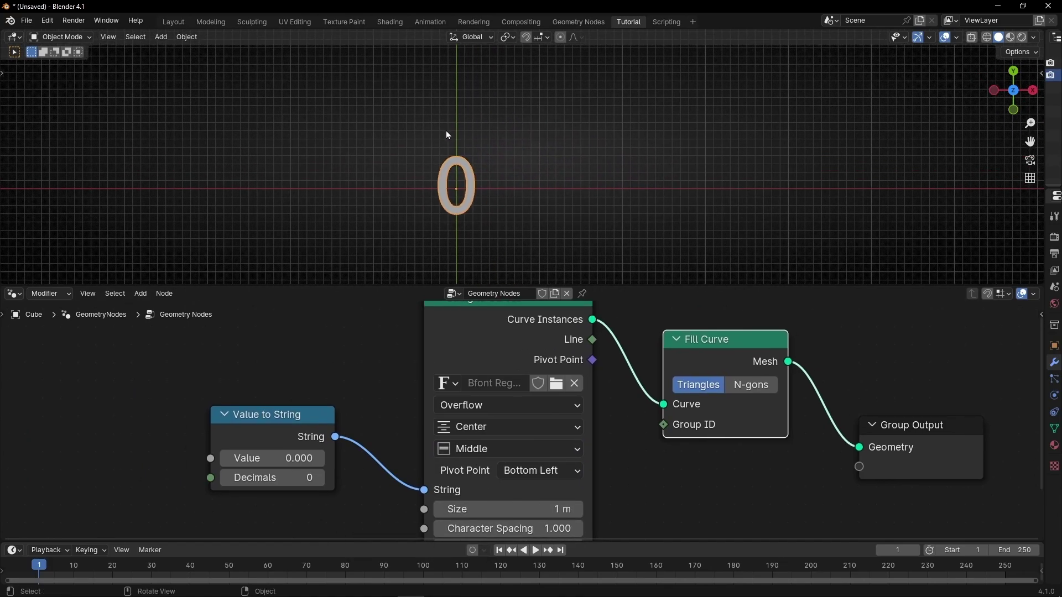
pyautogui.keyDown('ctrl'); pyautogui.hscroll(5, 664, 503); pyautogui.keyUp('ctrl')
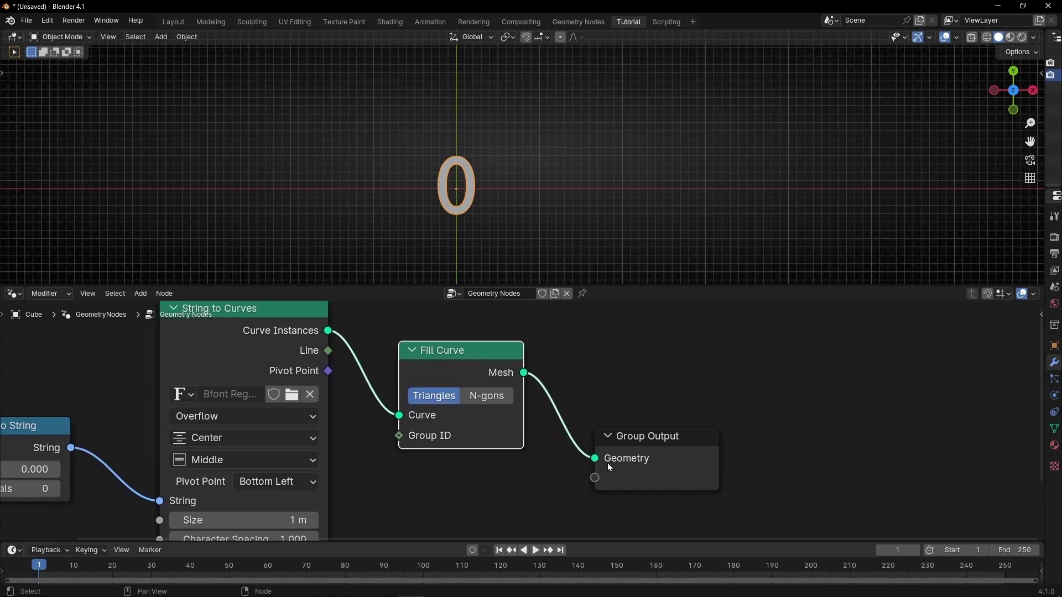
pyautogui.moveTo(607, 463); pyautogui.dragTo(744, 447)
pyautogui.hotkey('shift', 'a')
pyautogui.write('set')
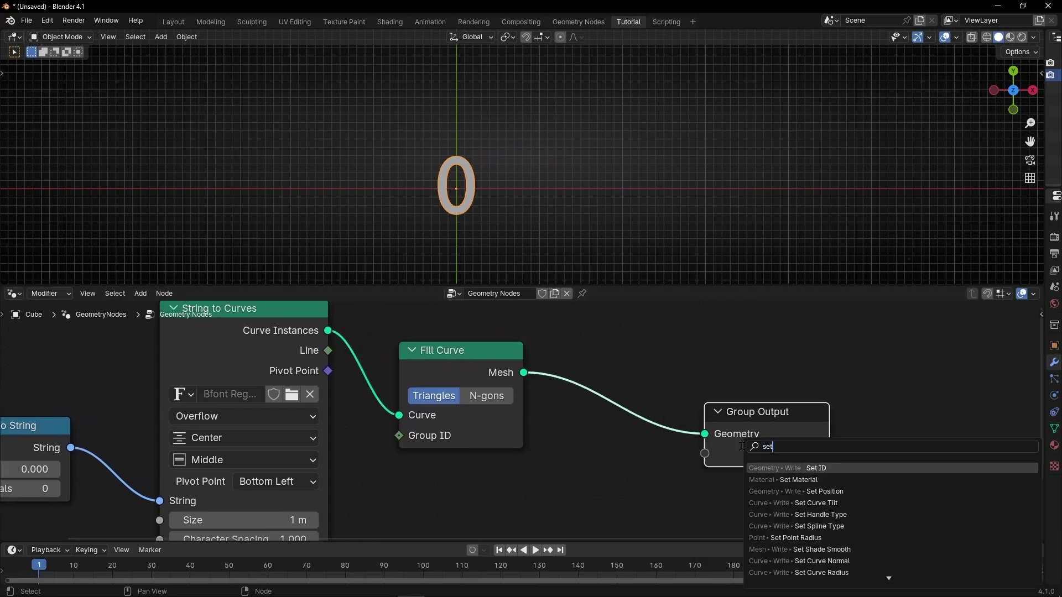
pyautogui.click(774, 491)
pyautogui.click(656, 420)
pyautogui.moveTo(655, 486); pyautogui.dragTo(691, 486)
pyautogui.keyDown('shift'); pyautogui.moveTo(414, 187); pyautogui.dragTo(375, 235, button='middle'); pyautogui.keyUp('shift')
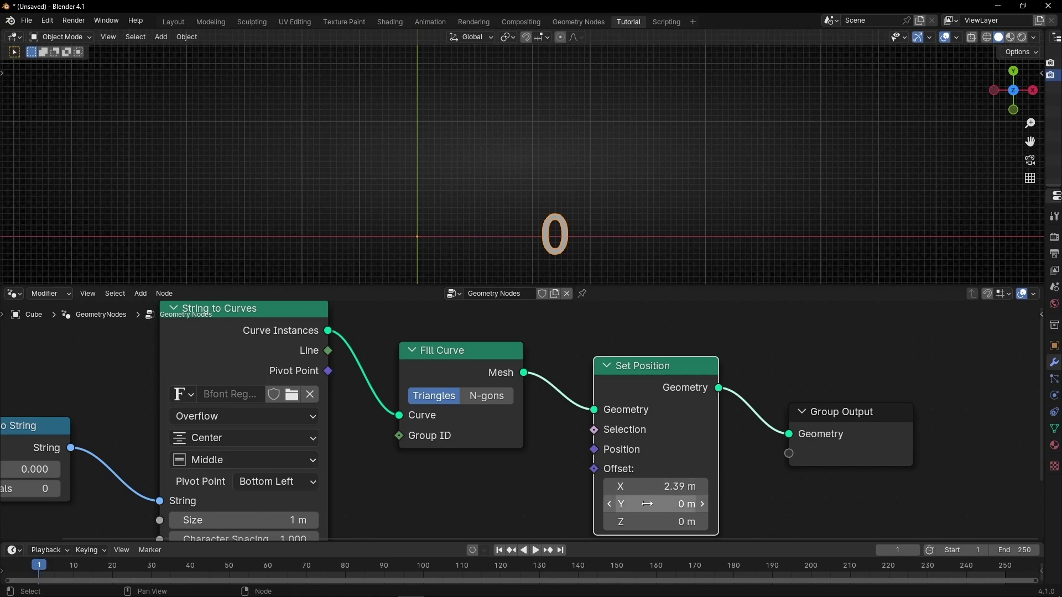
pyautogui.moveTo(655, 504)
pyautogui.mouseDown()
pyautogui.moveTo(679, 504)
pyautogui.moveTo(658, 486)
pyautogui.mouseUp()
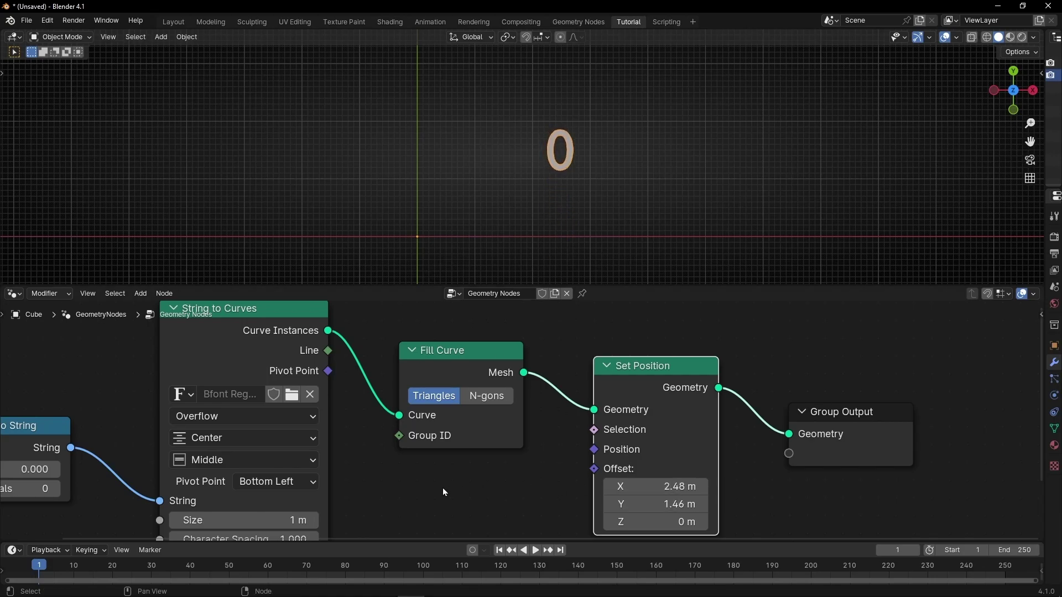
pyautogui.moveTo(461, 487); pyautogui.dragTo(560, 486, button='middle')
pyautogui.click(511, 349)
# Step: Collapse and tidy Set Position, String to Curves and Value to String, making the text read 17
pyautogui.click(707, 365)
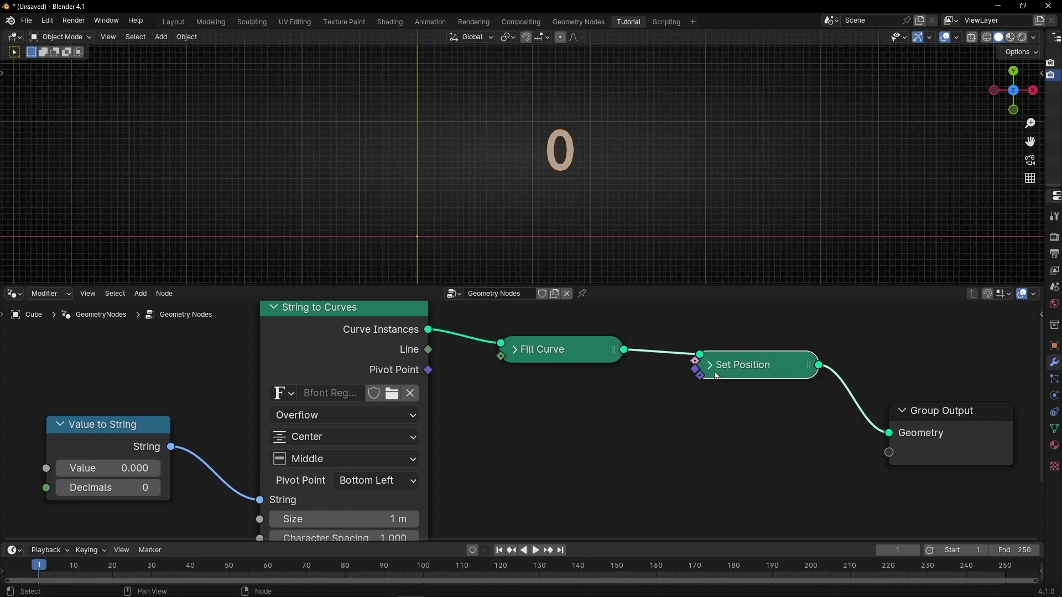
pyautogui.moveTo(715, 371); pyautogui.dragTo(529, 395)
pyautogui.moveTo(391, 372); pyautogui.dragTo(433, 406, button='middle')
pyautogui.click(316, 340)
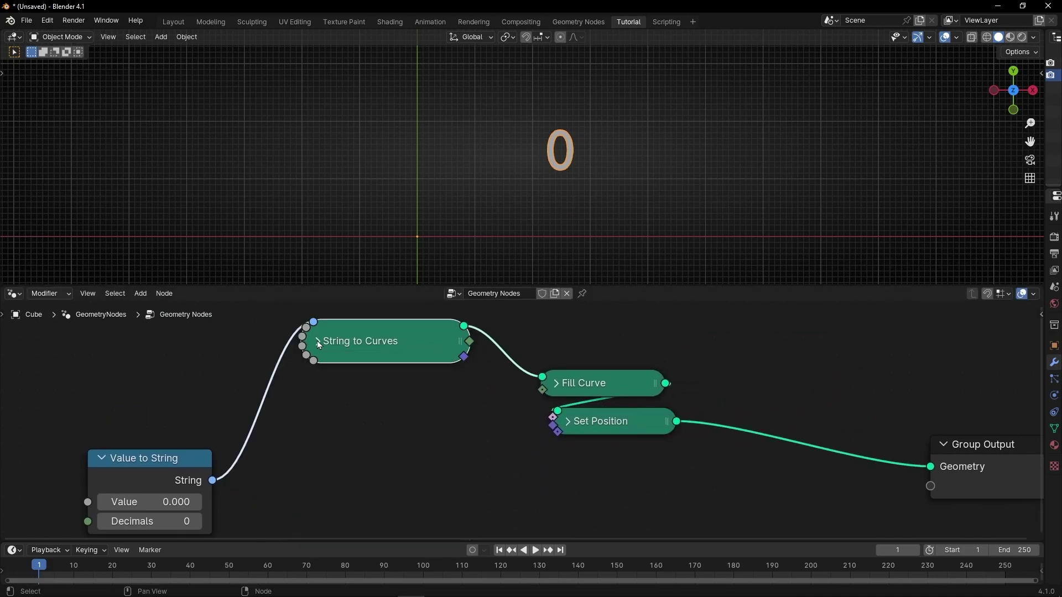
pyautogui.moveTo(317, 341); pyautogui.dragTo(525, 334)
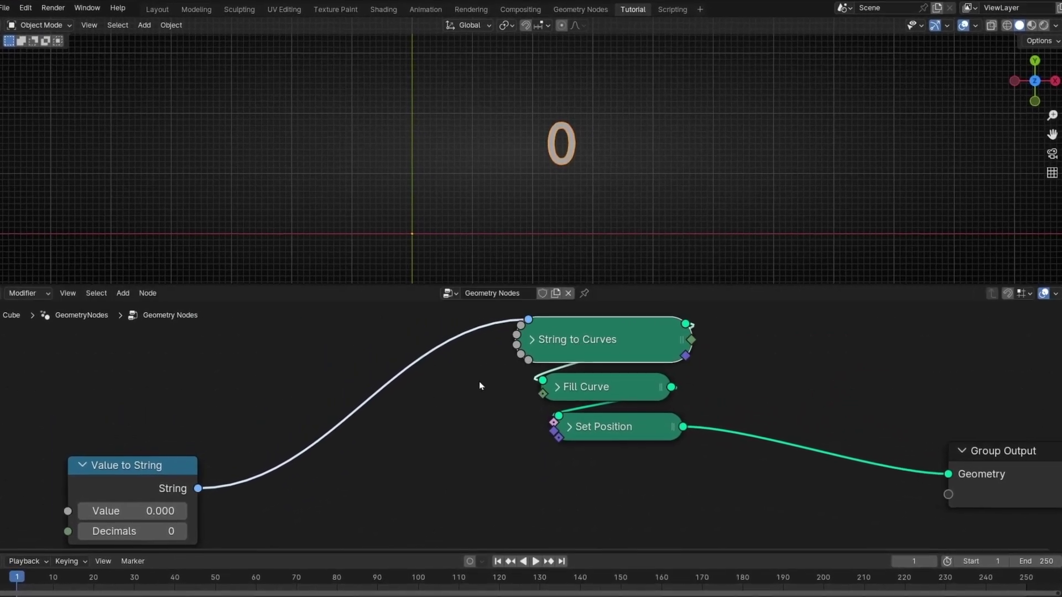
pyautogui.moveTo(127, 465); pyautogui.dragTo(380, 379)
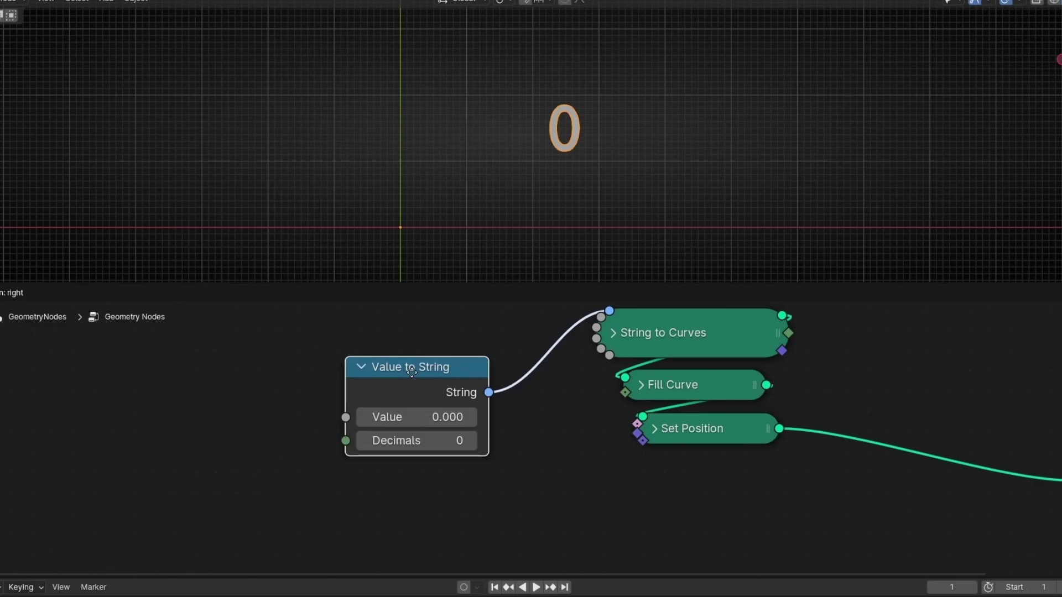
pyautogui.moveTo(365, 447); pyautogui.dragTo(460, 447)
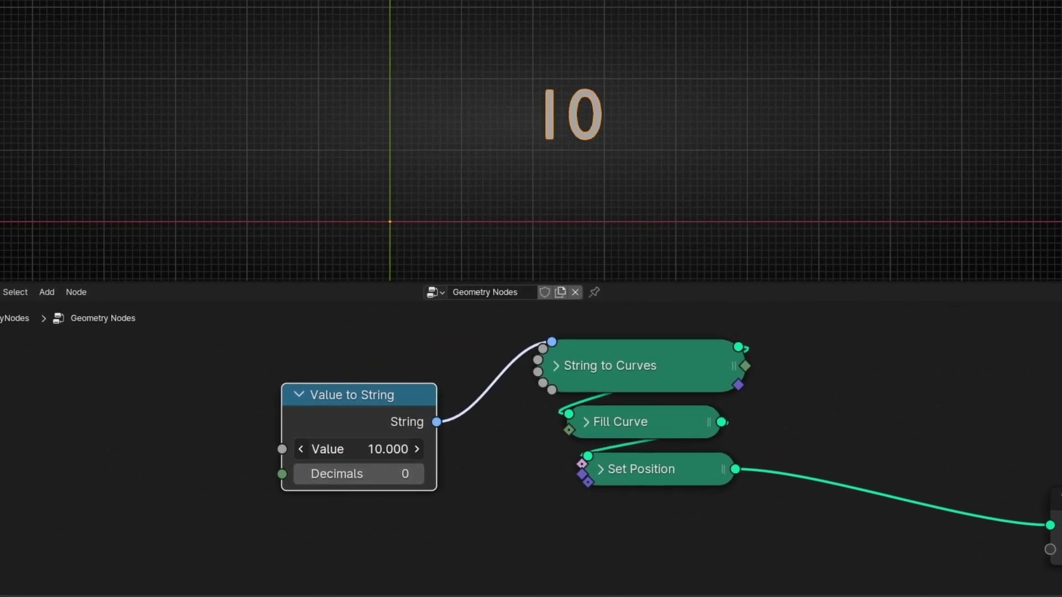
pyautogui.moveTo(358, 349); pyautogui.dragTo(333, 459, button='middle')
# Step: Add a Cube mesh node and rearrange it near the Group Output
pyautogui.hotkey('shift', 'a')
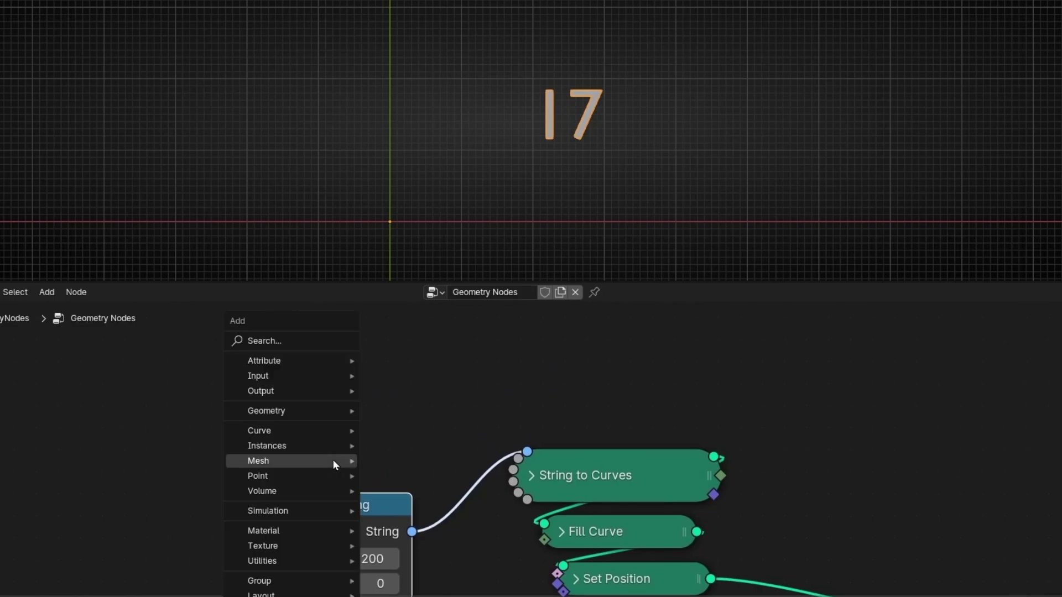
pyautogui.write('cu')
pyautogui.press('Return')
pyautogui.click(82, 320)
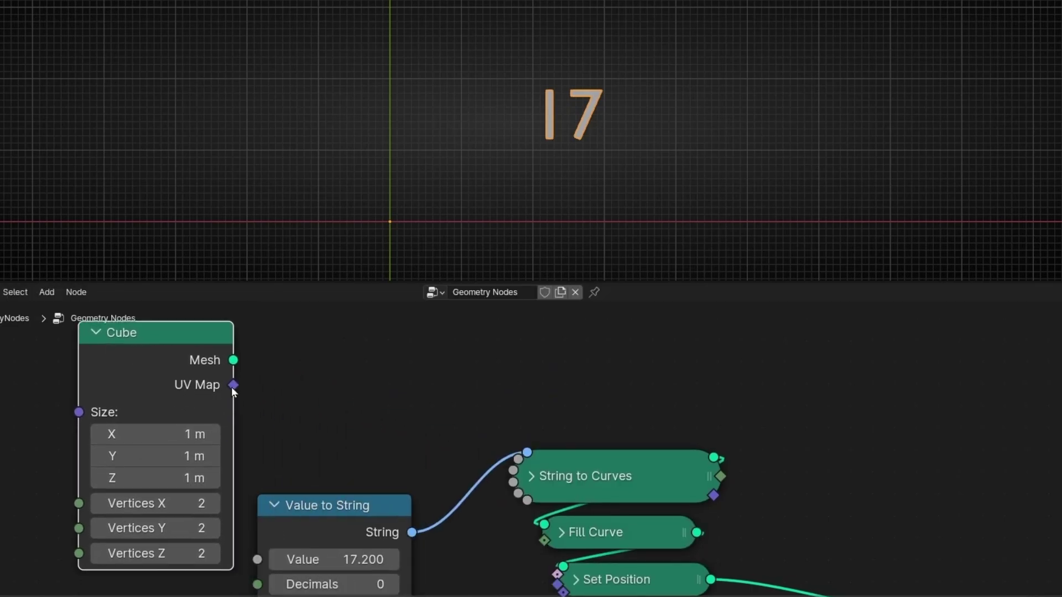
pyautogui.scroll(-2, 426, 401)
pyautogui.moveTo(332, 363); pyautogui.dragTo(223, 422, button='middle')
pyautogui.moveTo(223, 422); pyautogui.dragTo(368, 317)
pyautogui.scroll(-1, 700, 576)
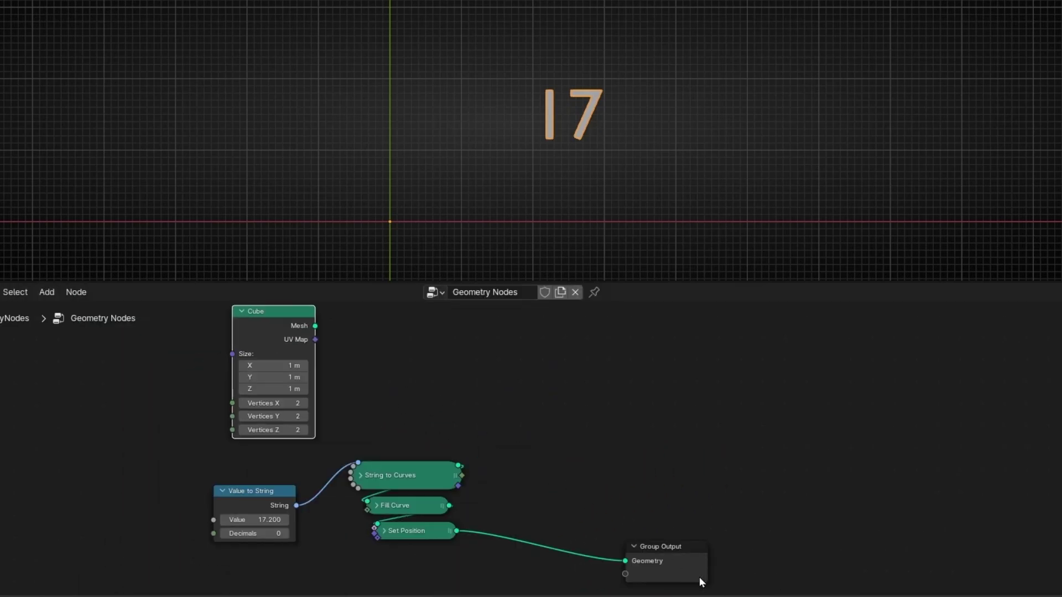
pyautogui.moveTo(699, 576); pyautogui.dragTo(717, 381)
# Step: Insert a Join Geometry node before the output and join the Cube mesh into it
pyautogui.hotkey('shift', 'a')
pyautogui.write('join')
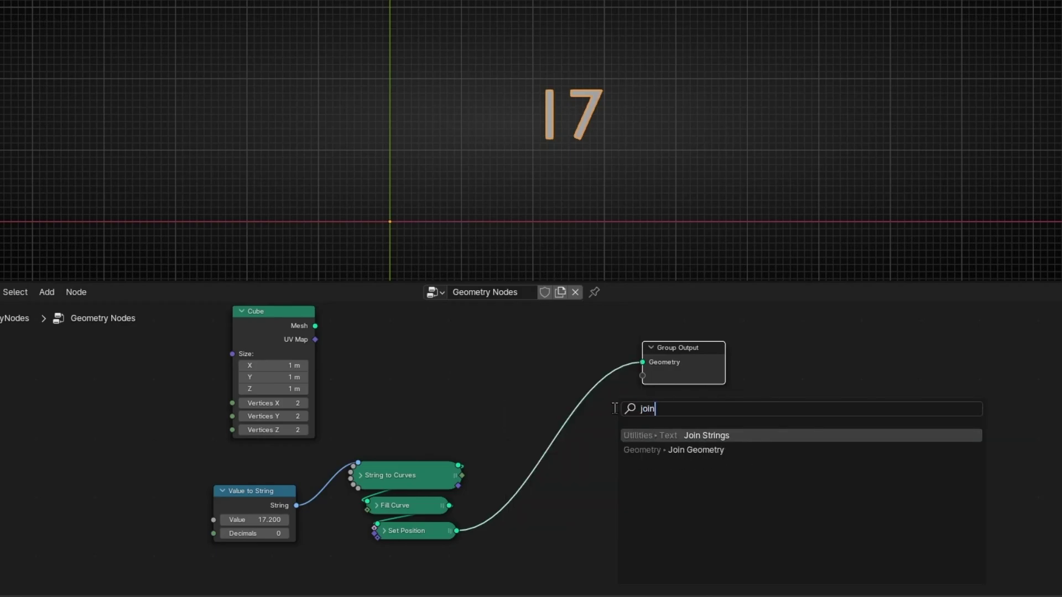
pyautogui.press('Return')
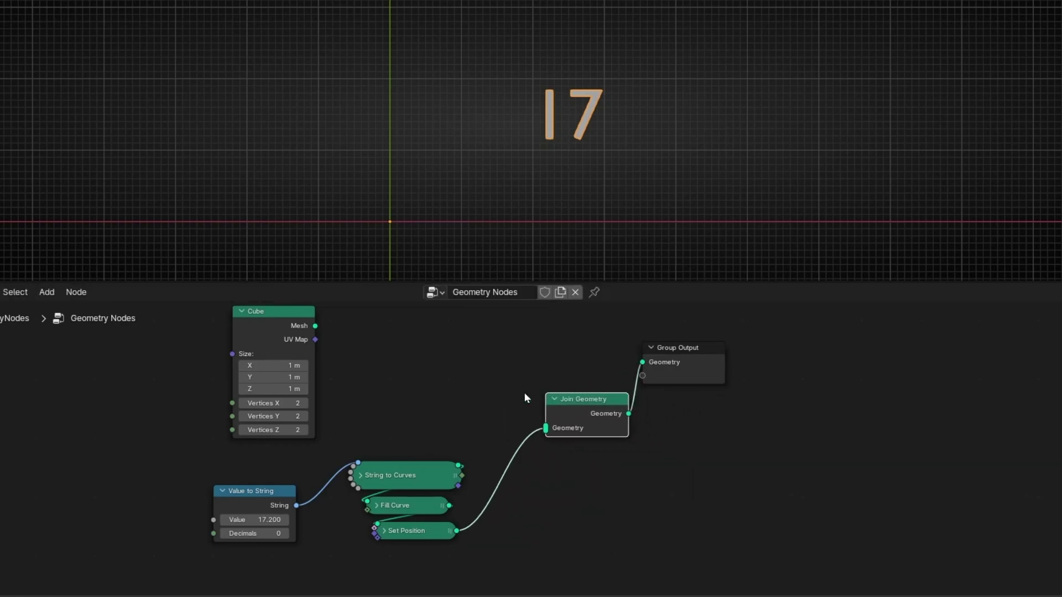
pyautogui.click(513, 396)
pyautogui.moveTo(315, 325); pyautogui.dragTo(513, 428)
# Step: Flatten the cube to Size Y 0.17 m and collapse the Cube node
pyautogui.scroll(4, 320, 404)
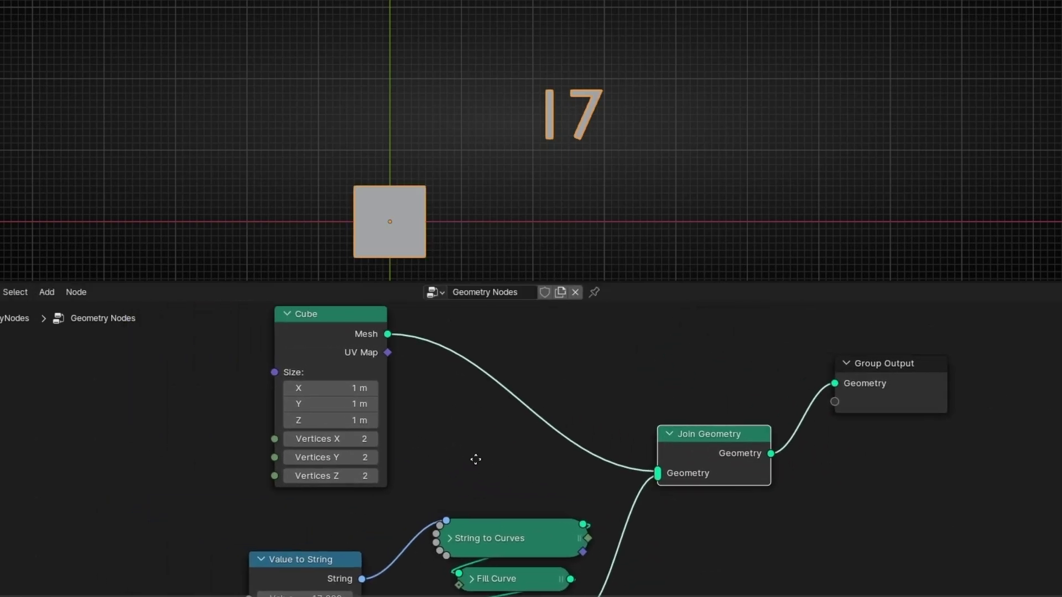
pyautogui.moveTo(183, 397); pyautogui.dragTo(340, 455, button='middle')
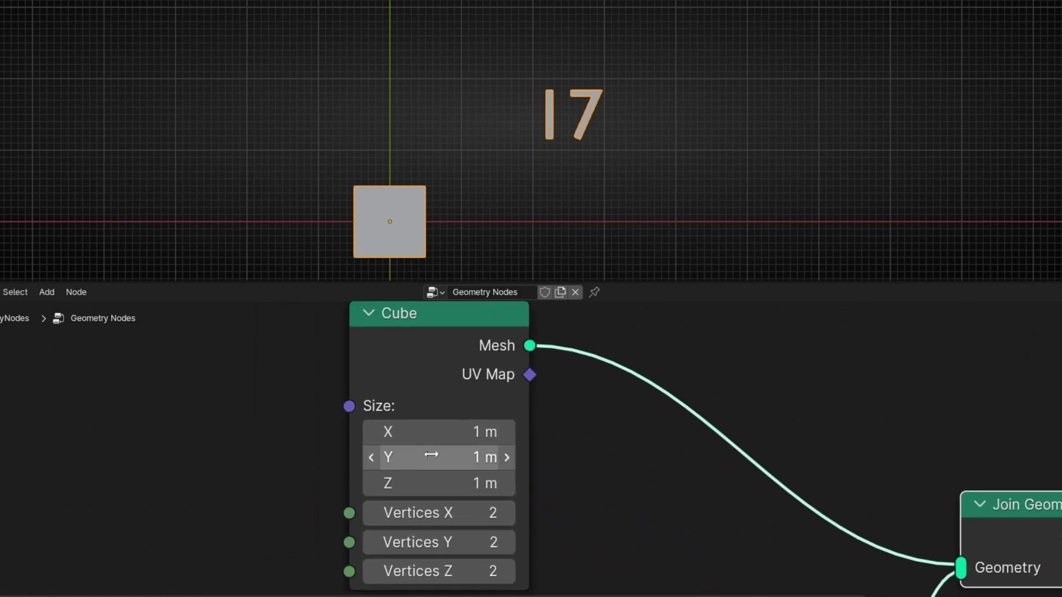
pyautogui.moveTo(432, 457); pyautogui.dragTo(386, 457)
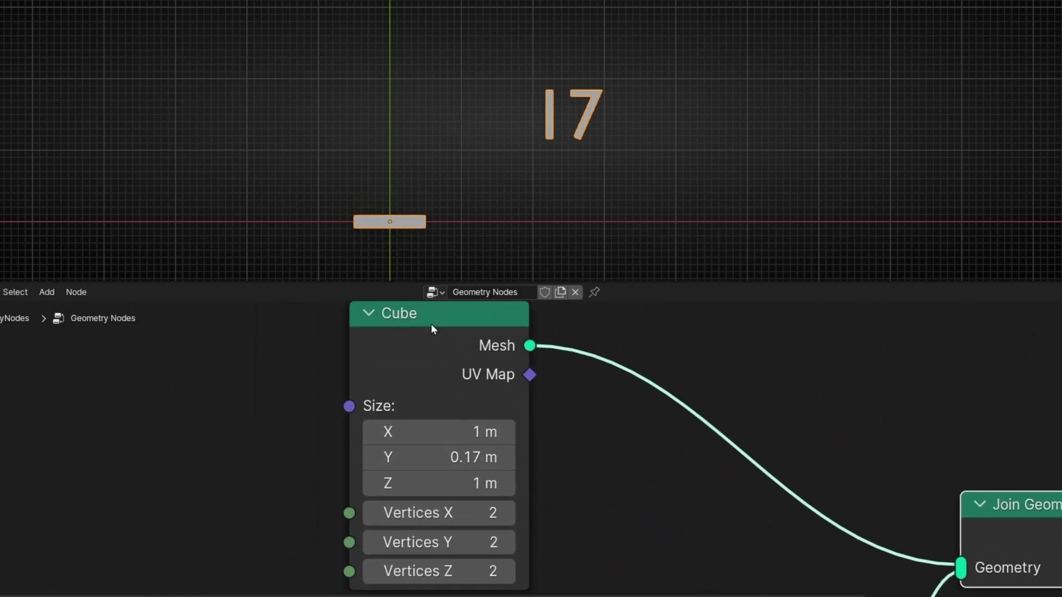
pyautogui.keyDown('shift'); pyautogui.moveTo(440, 227); pyautogui.dragTo(516, 224, button='middle'); pyautogui.keyUp('shift')
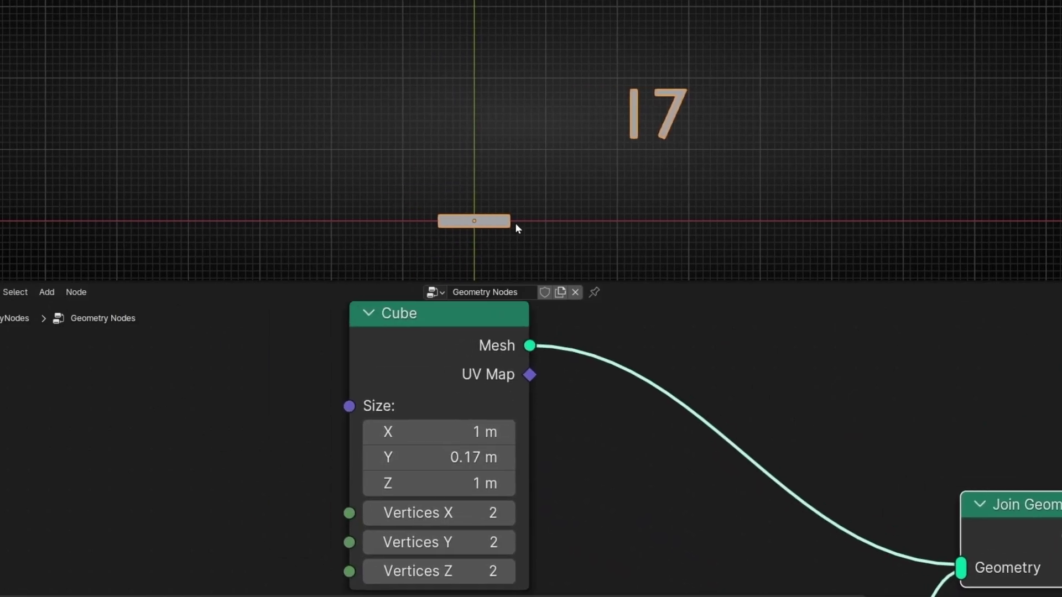
pyautogui.click(368, 323)
pyautogui.moveTo(611, 427); pyautogui.dragTo(440, 453, button='middle')
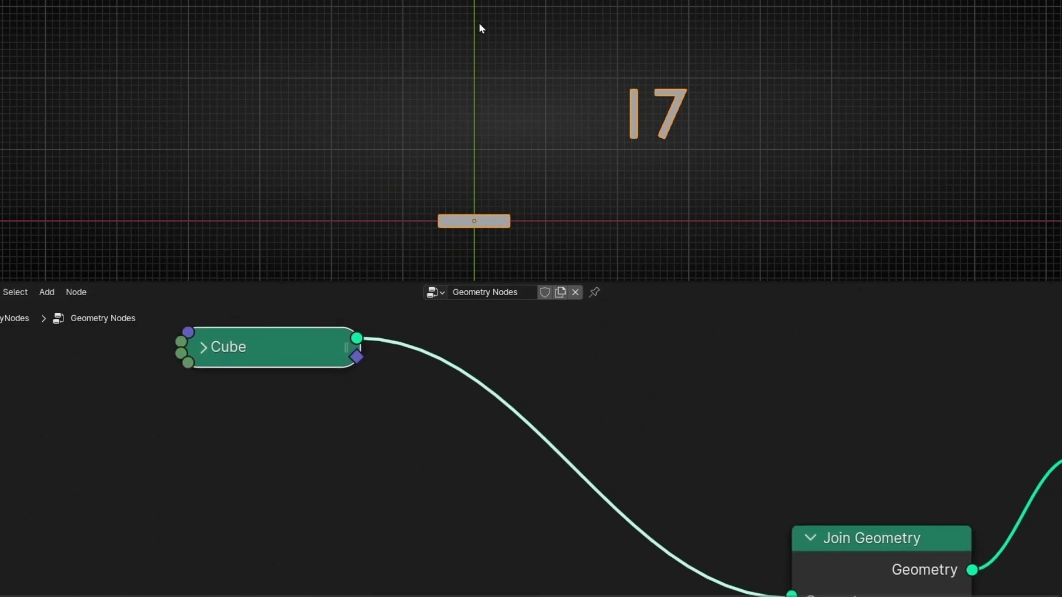
# Step: Drop a Set Position node onto the Cube-to-Join Geometry link
pyautogui.hotkey('shift', 'a')
pyautogui.write('set')
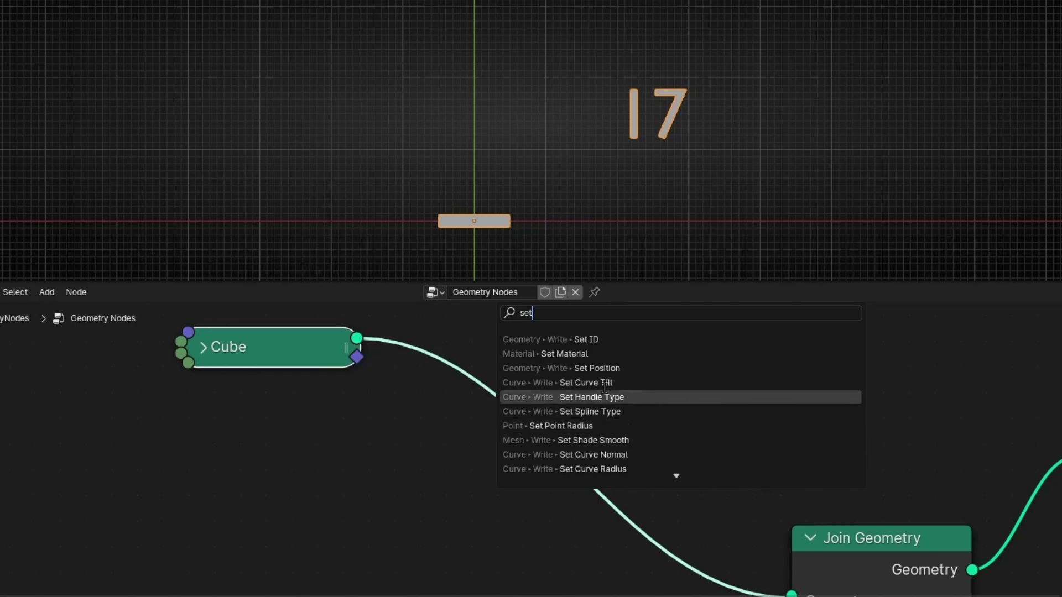
pyautogui.click(605, 362)
pyautogui.click(515, 347)
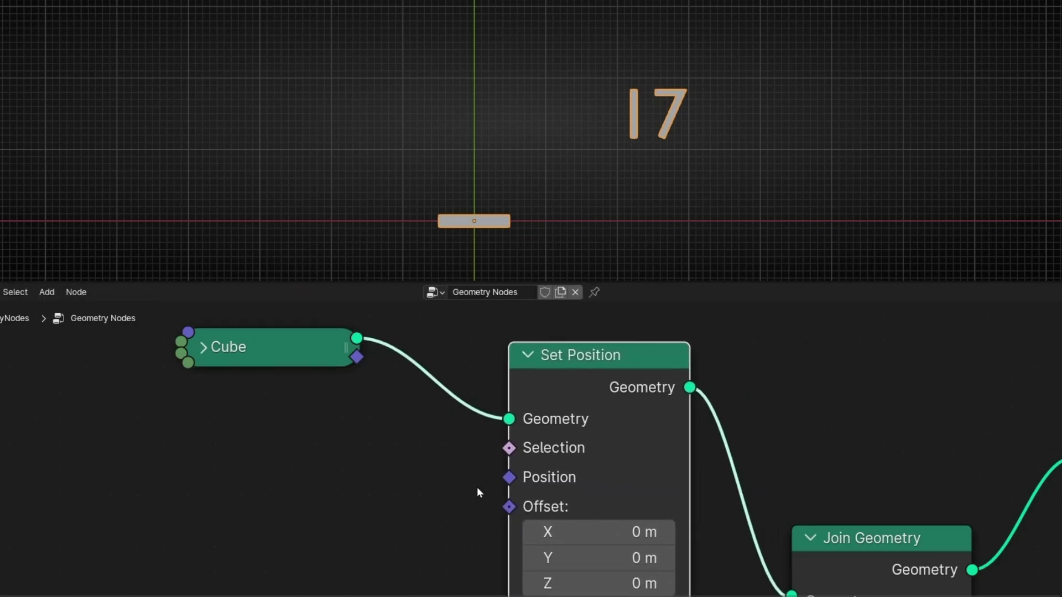
pyautogui.moveTo(479, 492); pyautogui.dragTo(463, 446, button='middle')
pyautogui.moveTo(534, 504); pyautogui.dragTo(389, 456)
# Step: Feed the bar's Set Position Offset from a new Combine XYZ node and collapse Set Position
pyautogui.write('combine')
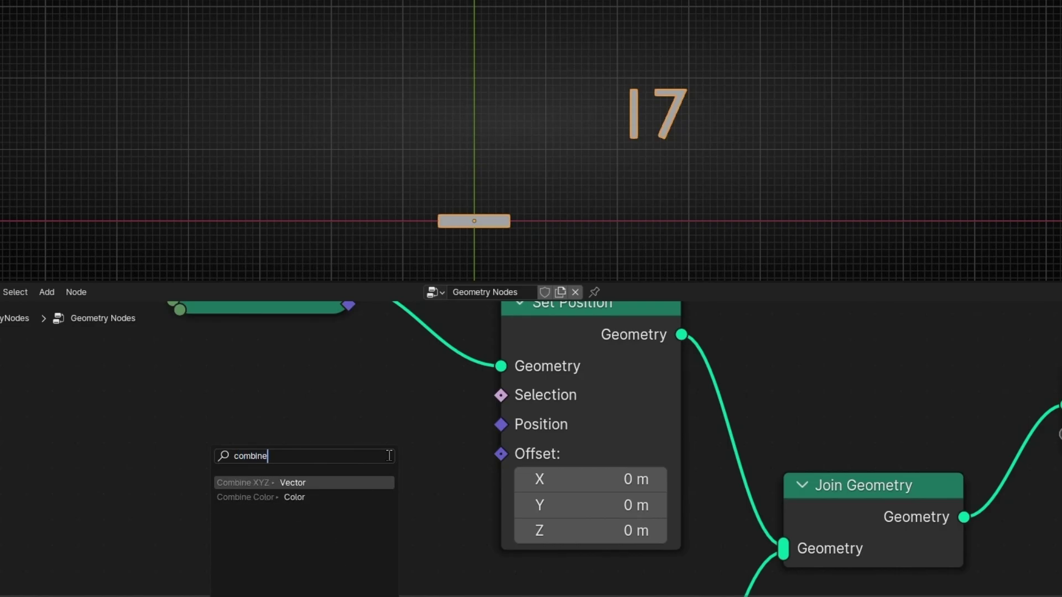
pyautogui.press('Return')
pyautogui.click(389, 456)
pyautogui.scroll(-1, 500, 420)
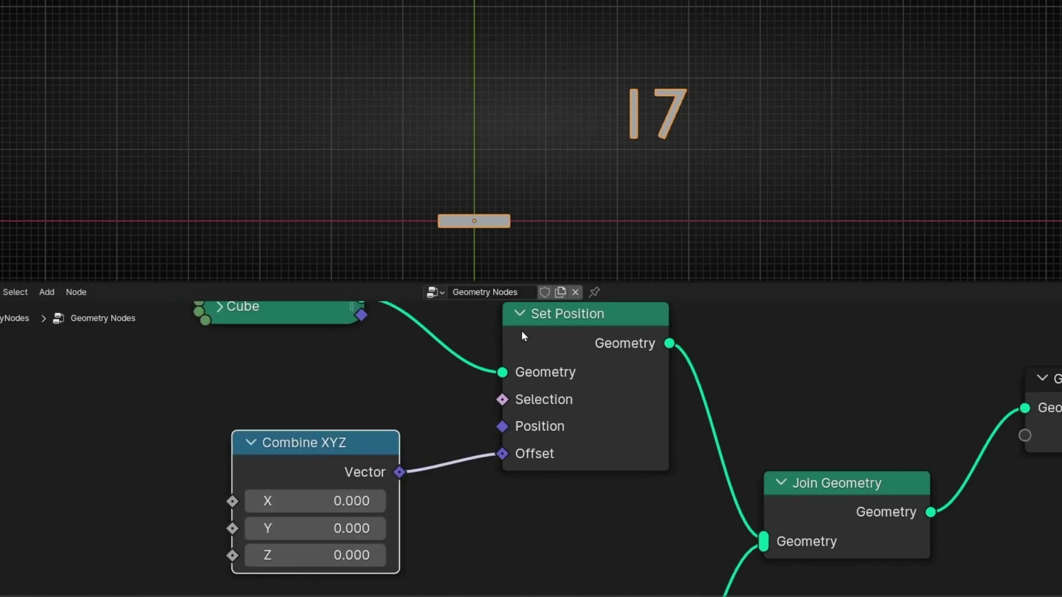
pyautogui.click(521, 312)
pyautogui.click(355, 444)
pyautogui.moveTo(355, 443); pyautogui.dragTo(594, 370)
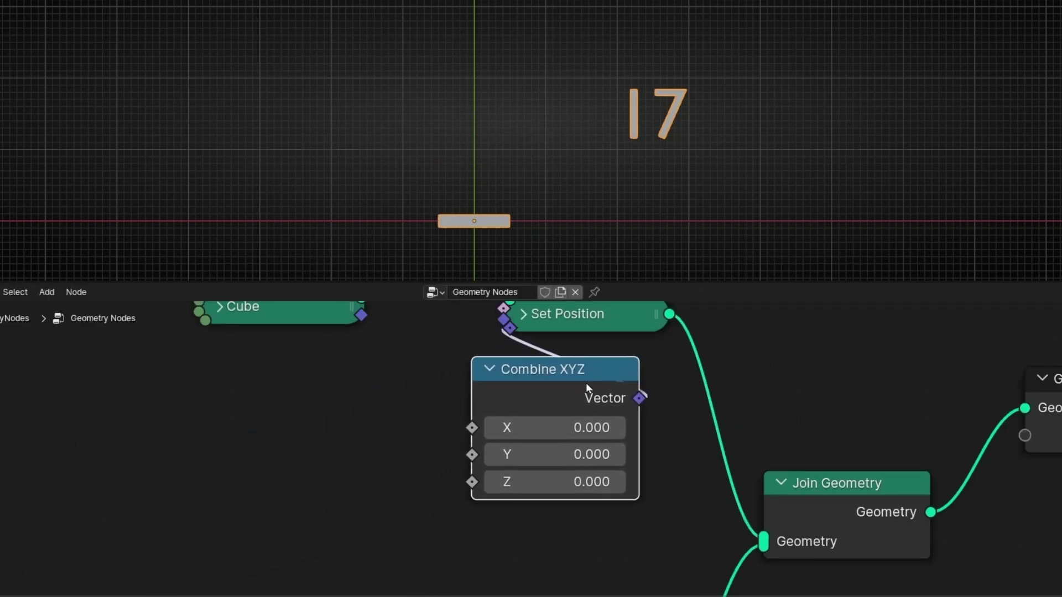
# Step: Drive Combine XYZ's Y input with a new Math Add node
pyautogui.moveTo(553, 455); pyautogui.dragTo(586, 454)
pyautogui.press('Escape')
pyautogui.moveTo(472, 454); pyautogui.dragTo(242, 463)
pyautogui.write('math')
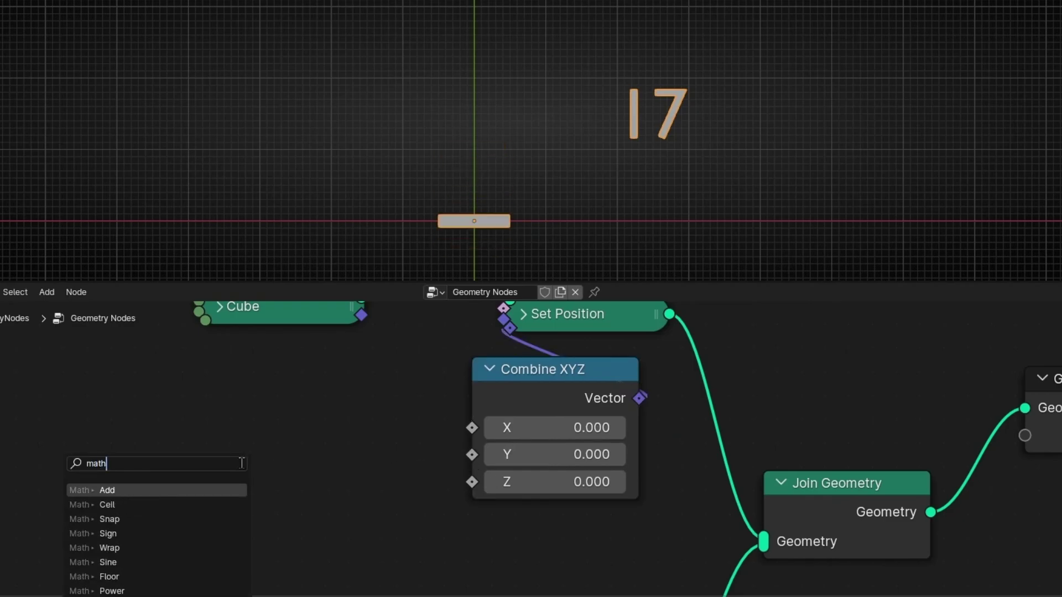
pyautogui.press('Return')
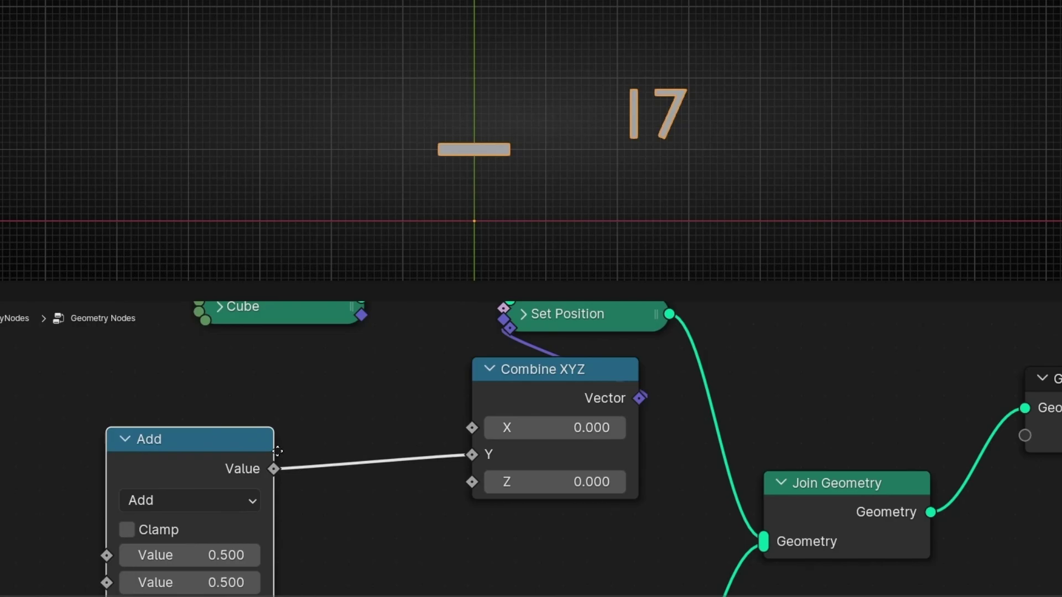
# Step: Link the Add node's Value output into Value to String, changing the text from 17 to 1
pyautogui.scroll(-2, 369, 545)
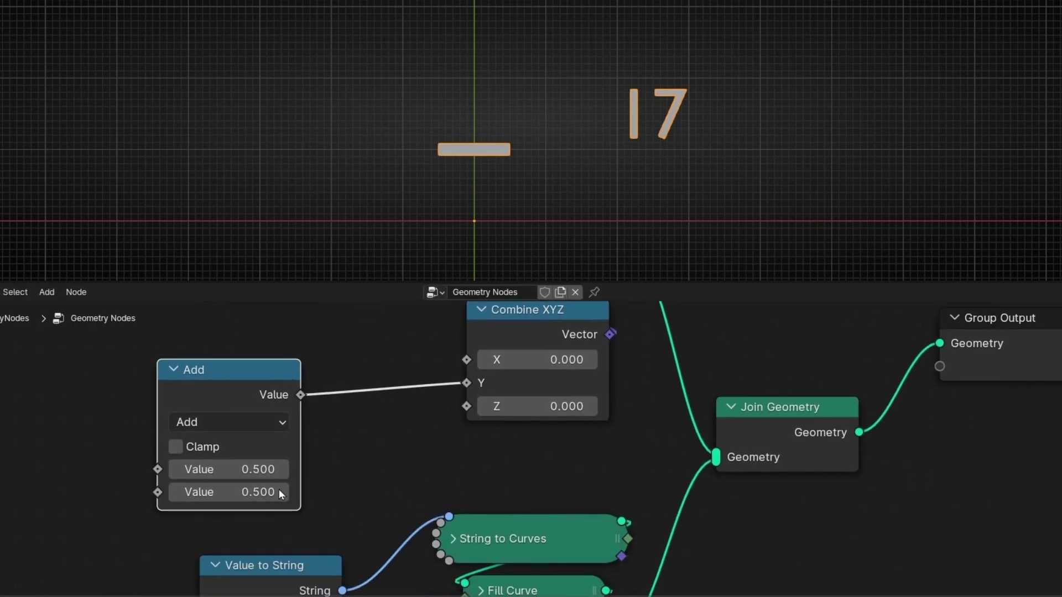
pyautogui.moveTo(257, 372); pyautogui.dragTo(121, 373)
pyautogui.moveTo(300, 534); pyautogui.dragTo(307, 499)
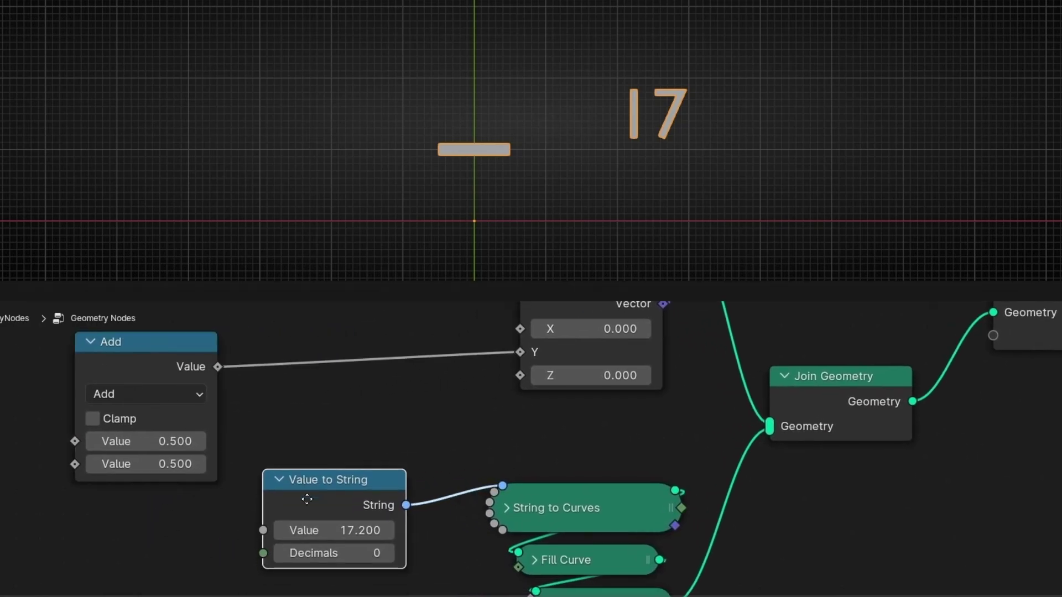
pyautogui.moveTo(218, 367); pyautogui.dragTo(263, 531)
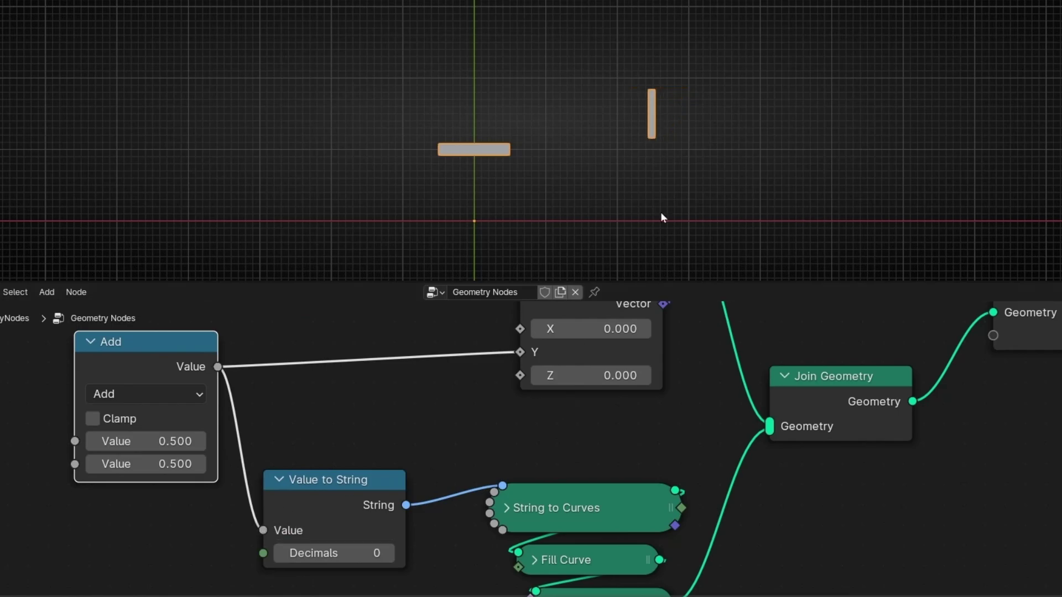
pyautogui.moveTo(282, 418); pyautogui.dragTo(481, 470, button='middle')
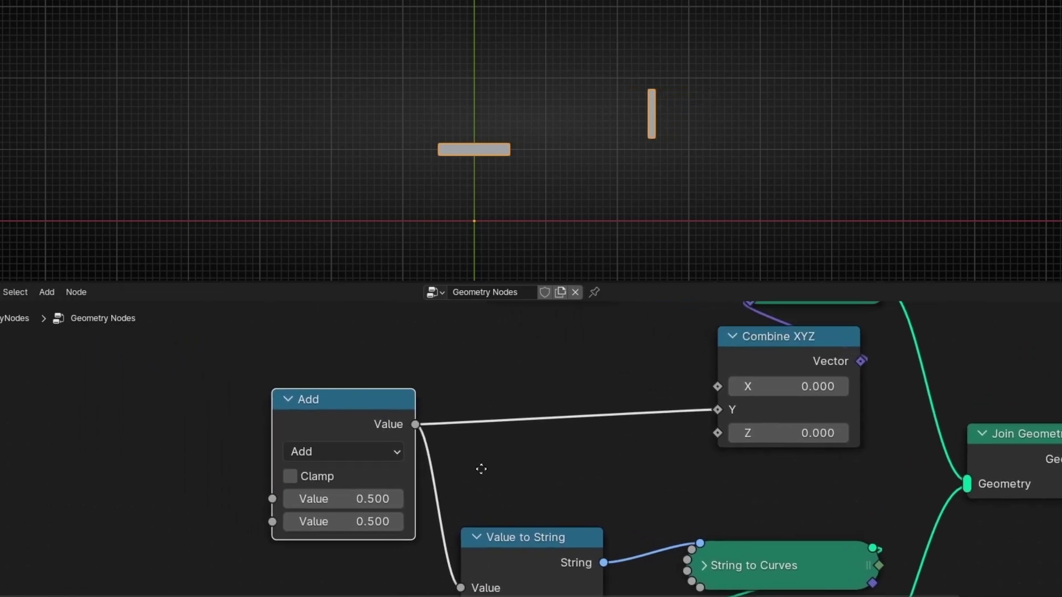
# Step: Set both Add node values to 0
pyautogui.moveTo(370, 410); pyautogui.dragTo(332, 402)
pyautogui.click(300, 490)
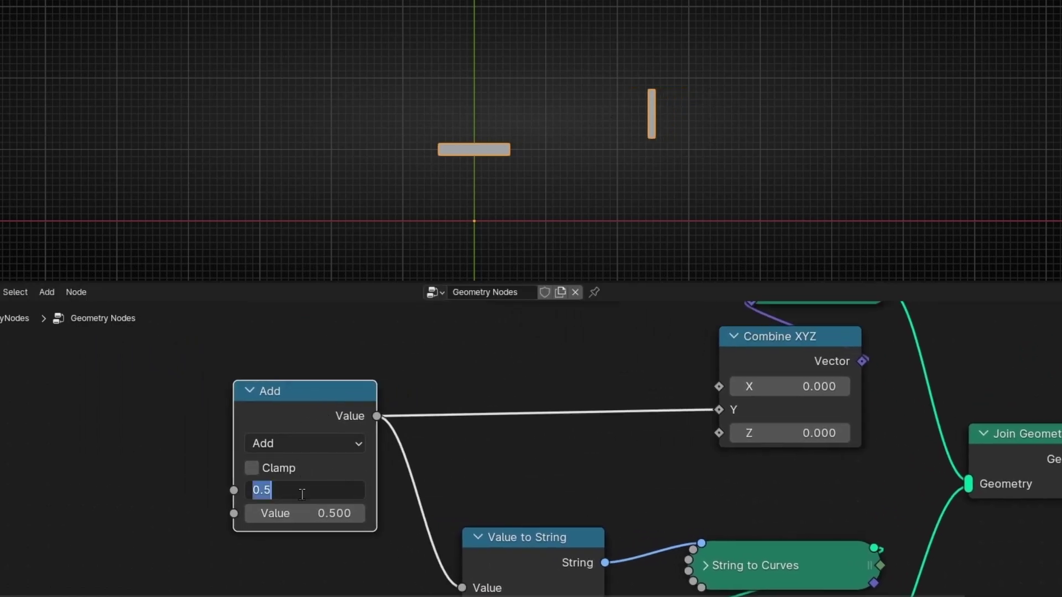
pyautogui.write('0')
pyautogui.press('Tab')
pyautogui.write('0')
pyautogui.press('Return')
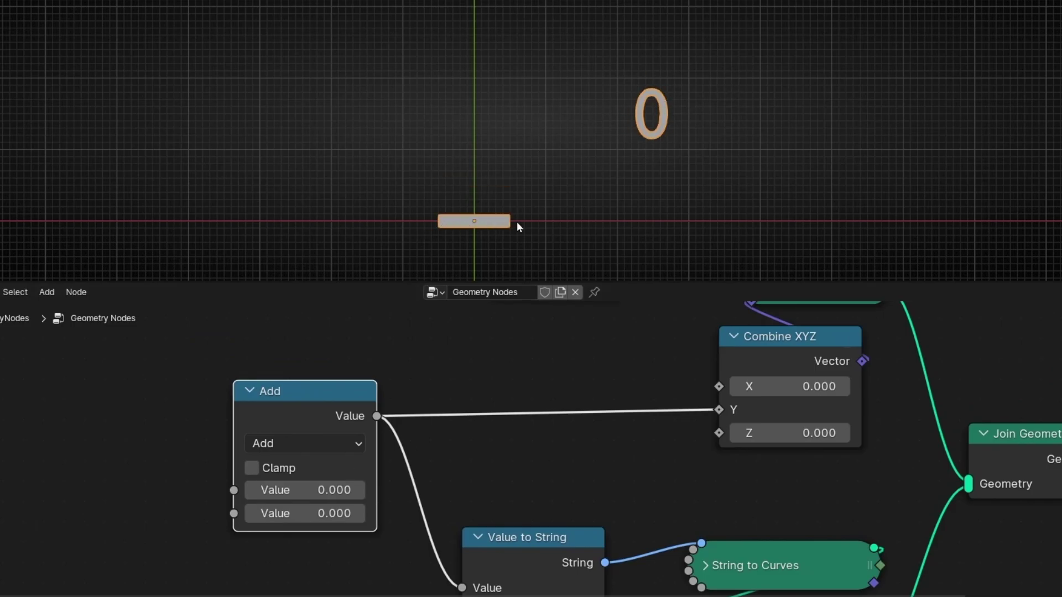
# Step: Raise the first Add value to 0.1 and give Value to String 1 decimal place
pyautogui.moveTo(494, 455); pyautogui.dragTo(488, 398, button='middle')
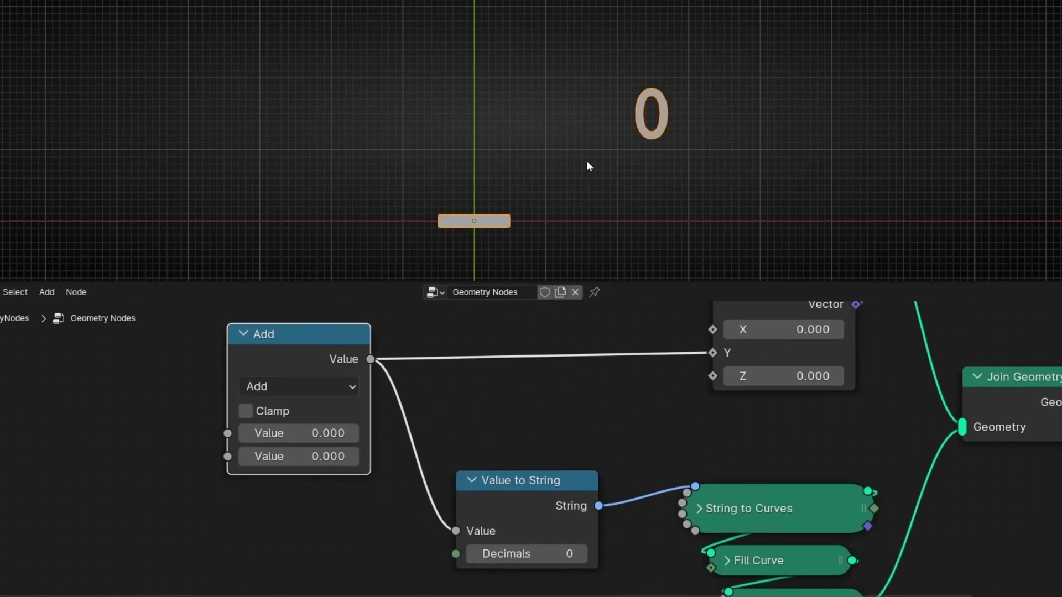
pyautogui.click(354, 434)
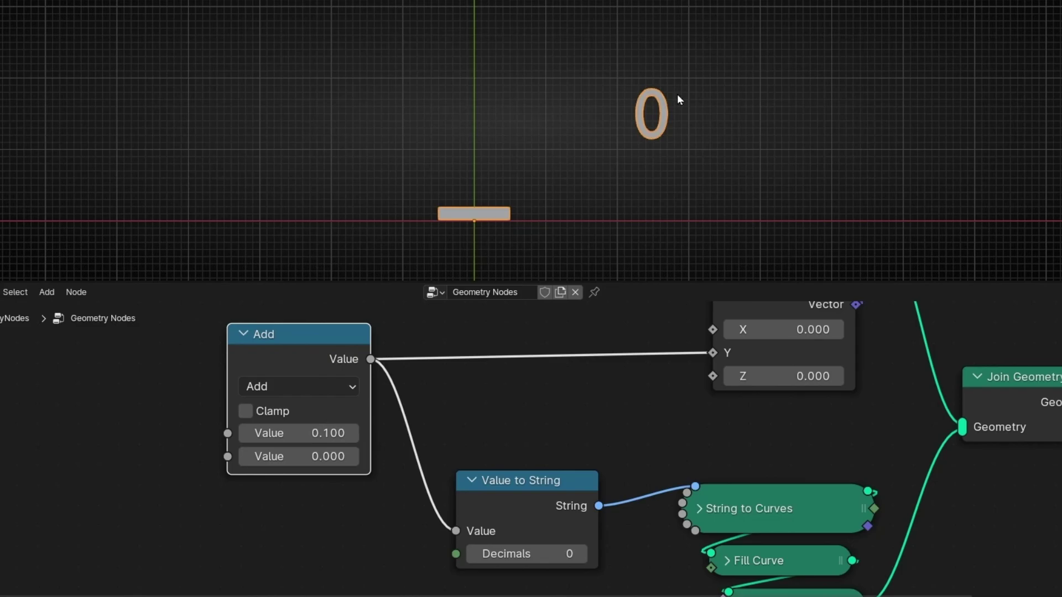
pyautogui.click(580, 555)
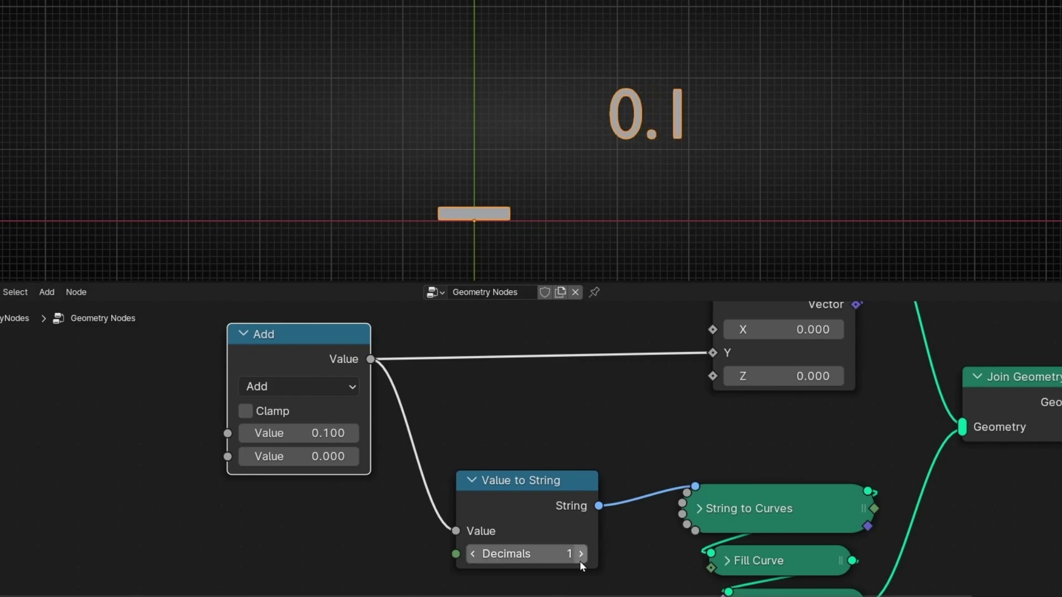
# Step: Step the first Add value up in 0.1 increments past 1, then back down to 1.2
pyautogui.click(351, 437)
pyautogui.click(351, 437)
pyautogui.click(351, 437)
pyautogui.click(351, 437)
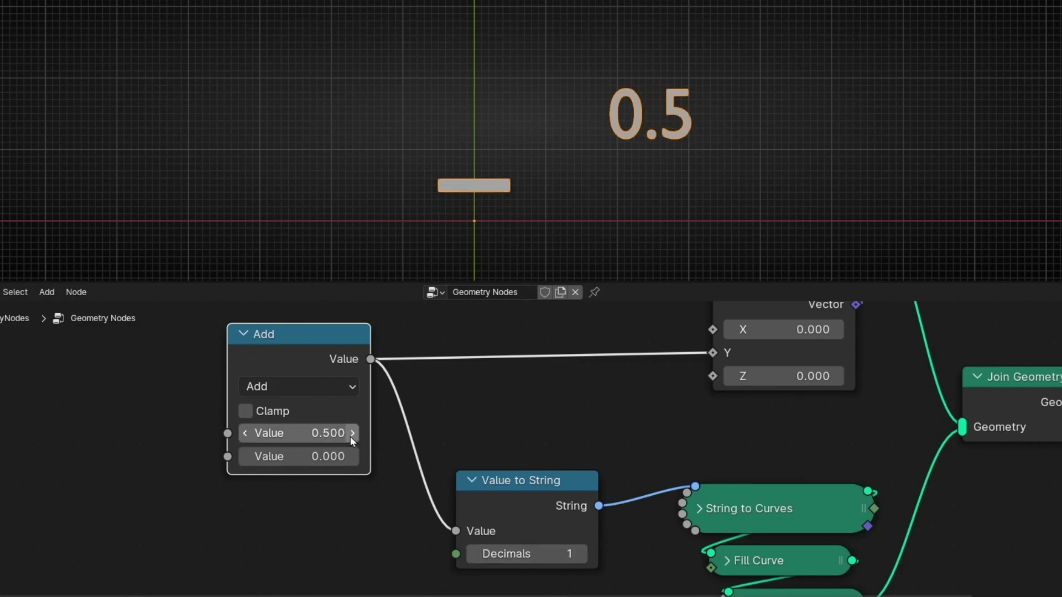
pyautogui.click(350, 437)
pyautogui.click(351, 437)
pyautogui.click(351, 437)
pyautogui.click(351, 436)
pyautogui.click(351, 436)
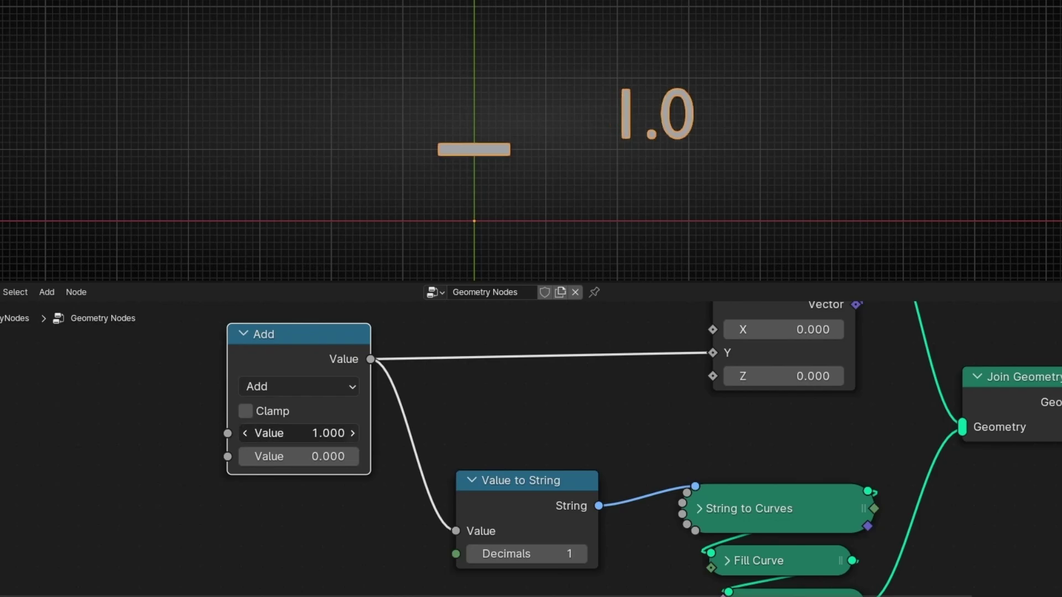
pyautogui.click(350, 436)
pyautogui.click(350, 437)
pyautogui.click(351, 436)
pyautogui.click(350, 437)
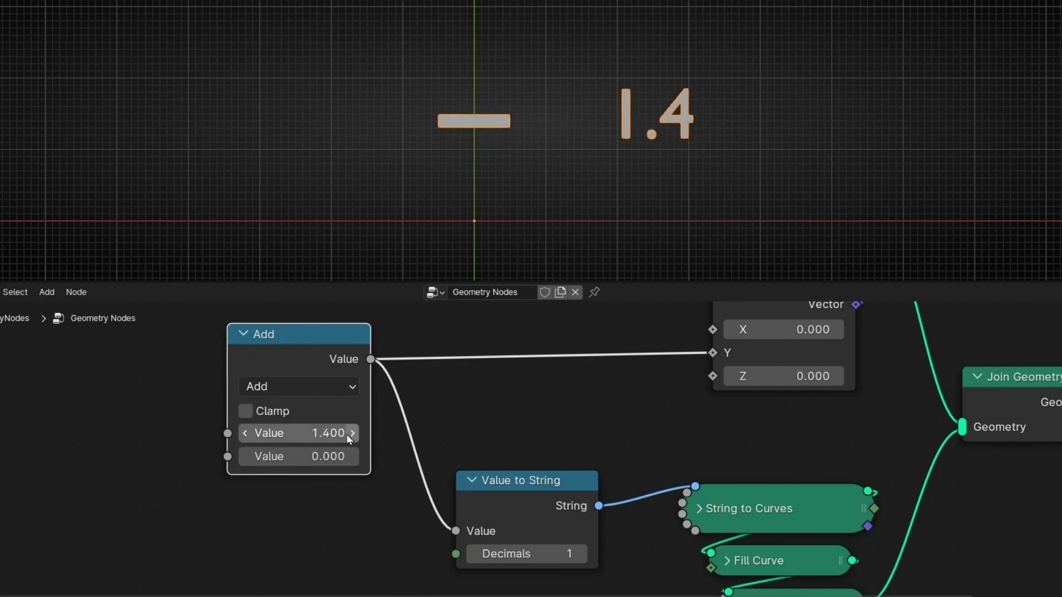
pyautogui.click(243, 435)
pyautogui.click(243, 435)
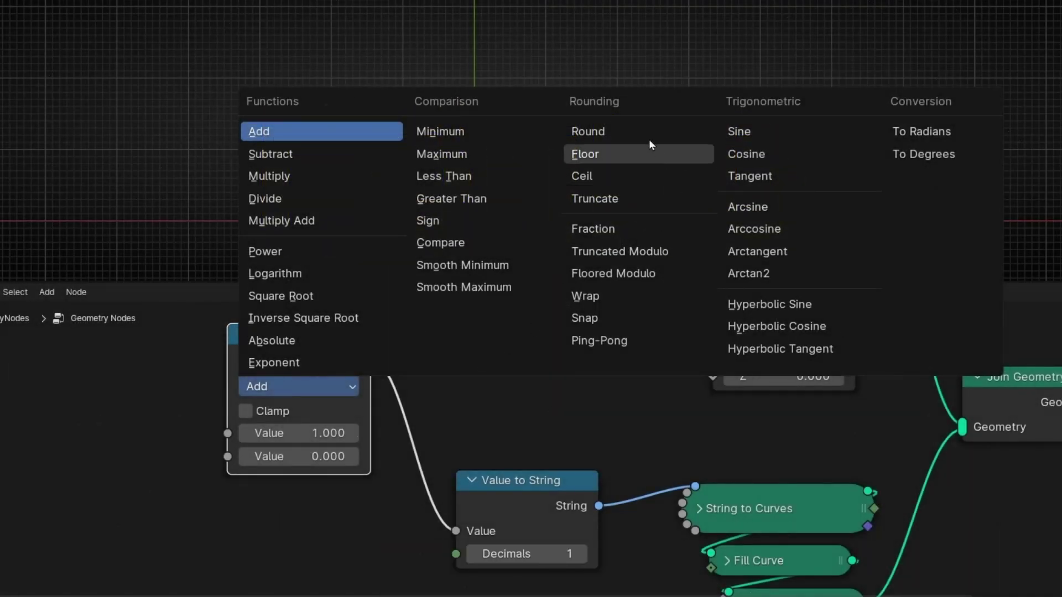
# Step: Switch the Math operation to Round and set its input to 0
pyautogui.click(591, 131)
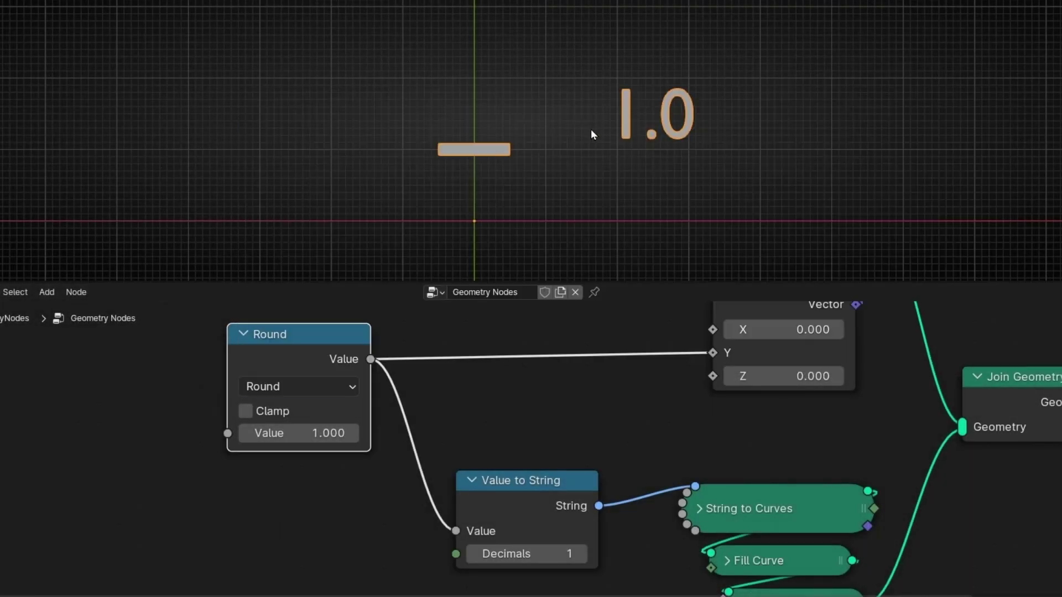
pyautogui.click(331, 433)
pyautogui.write('0')
pyautogui.press('Return')
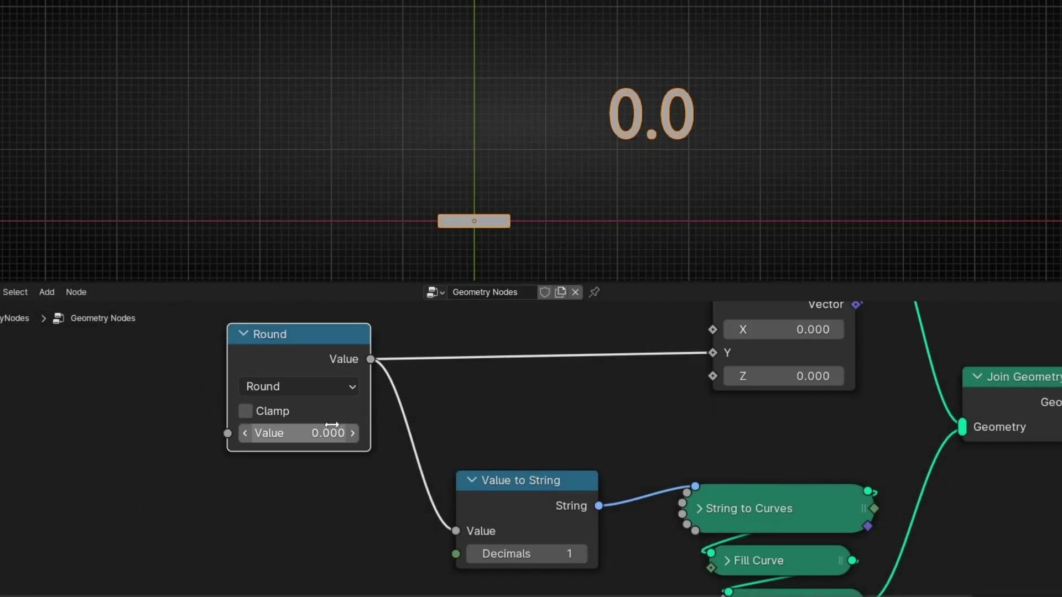
# Step: Step the Round input up to 0.4, flip its sign, then raise it to 0.5
pyautogui.scroll(3, 326, 449)
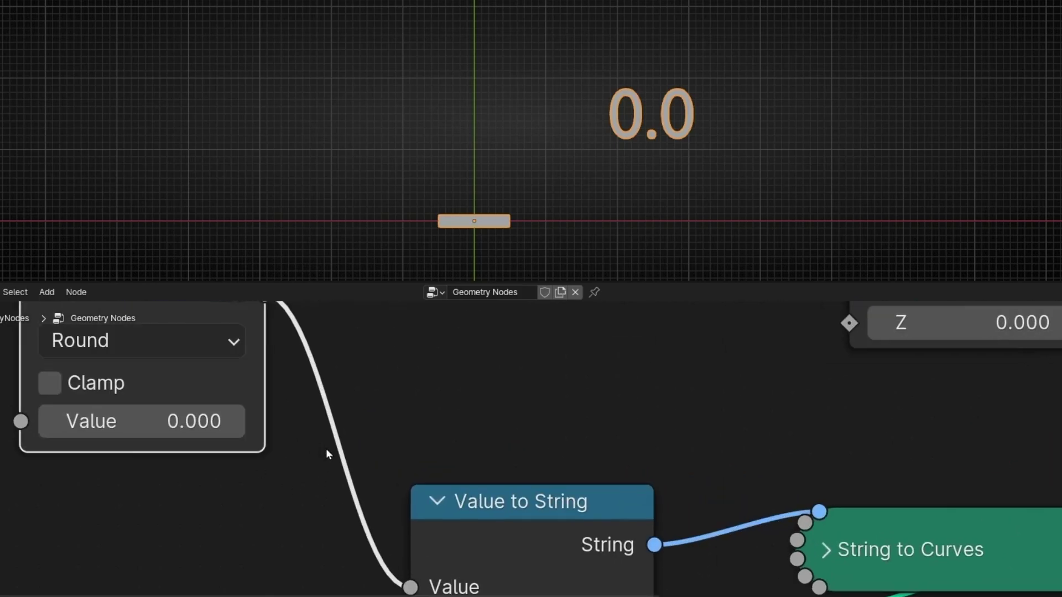
pyautogui.click(330, 503)
pyautogui.click(330, 503)
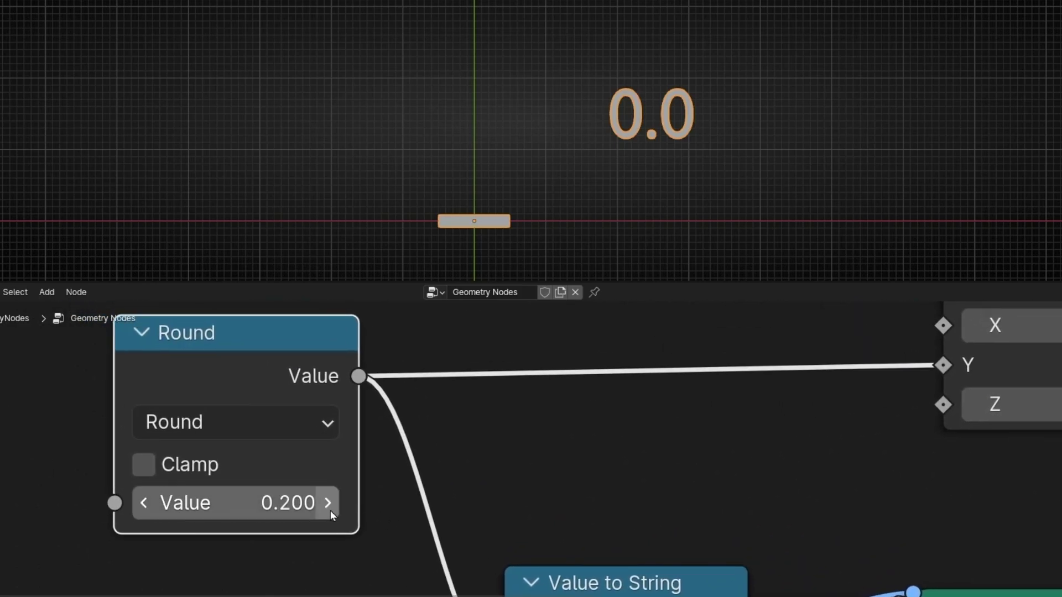
pyautogui.click(330, 503)
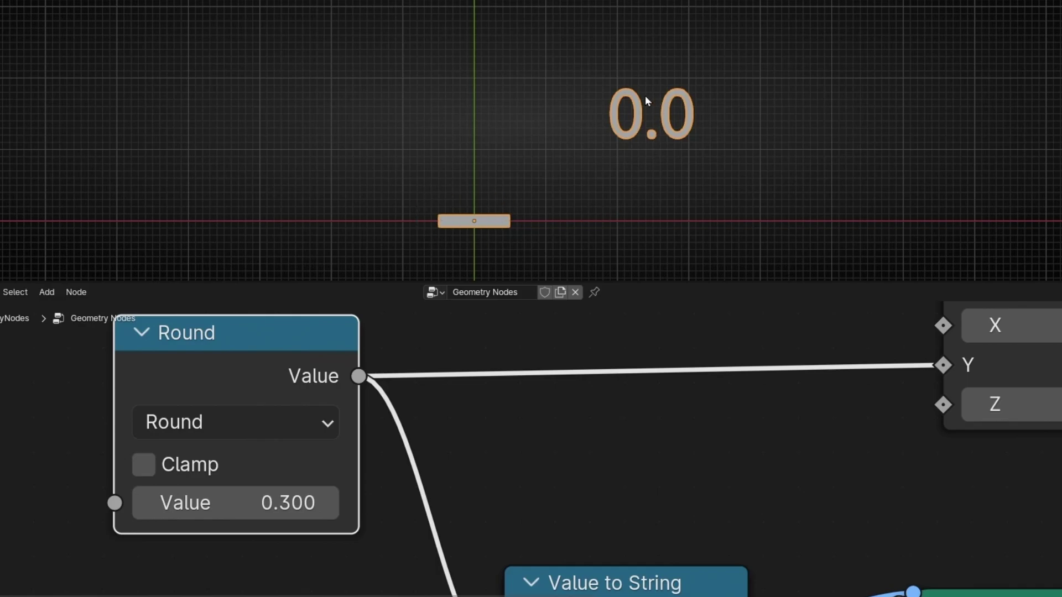
pyautogui.click(327, 503)
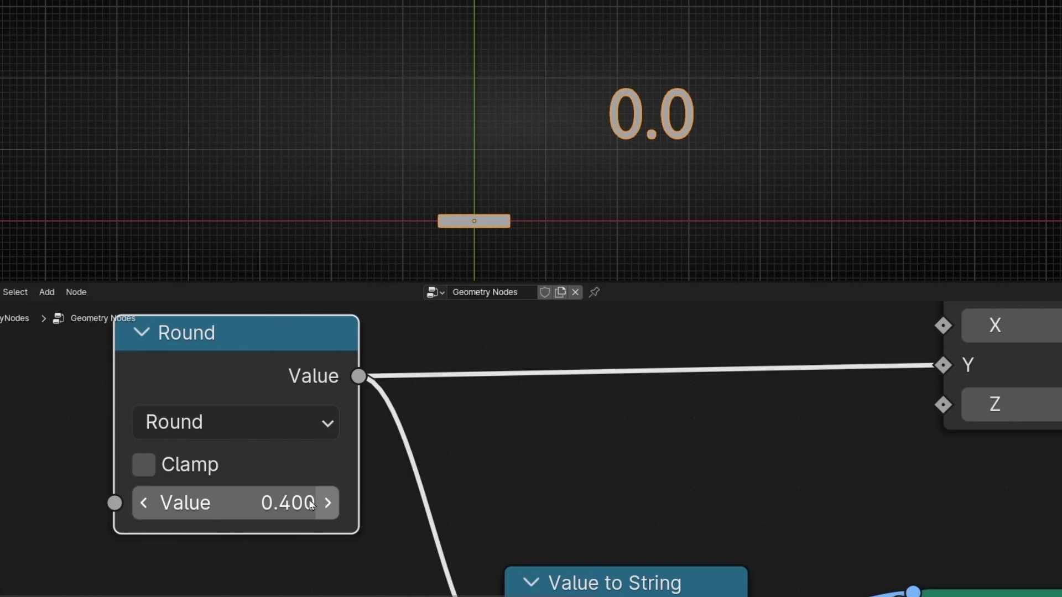
pyautogui.press('-')
pyautogui.press('-')
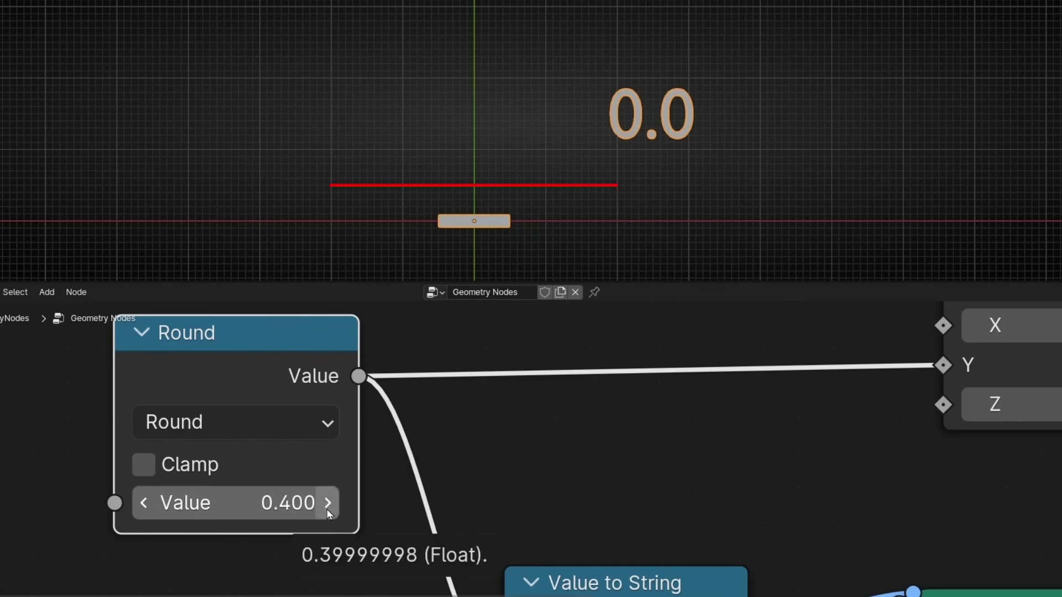
pyautogui.click(331, 503)
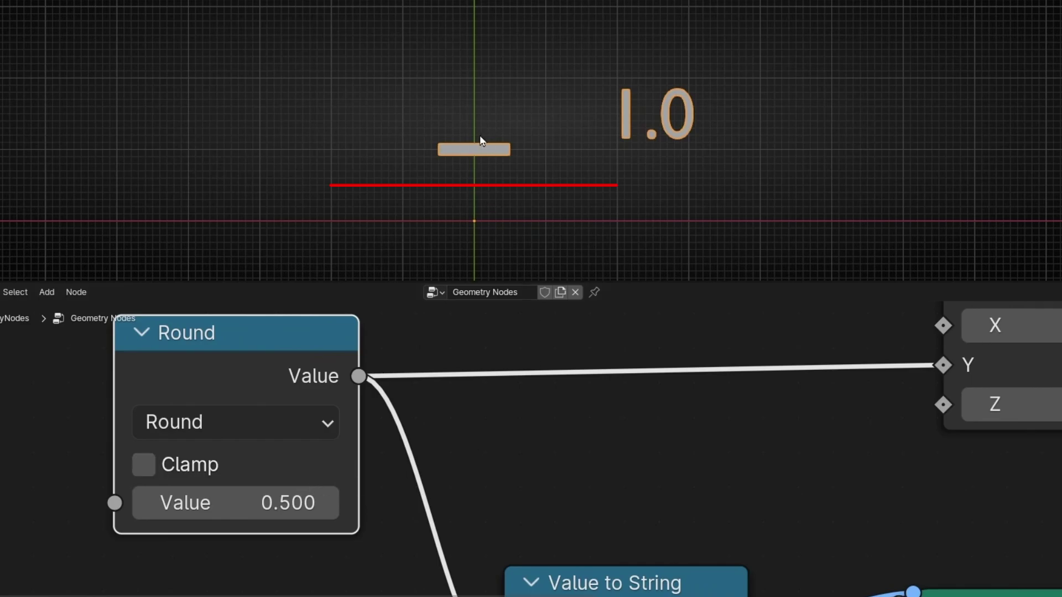
pyautogui.moveTo(249, 378); pyautogui.dragTo(271, 389, button='middle')
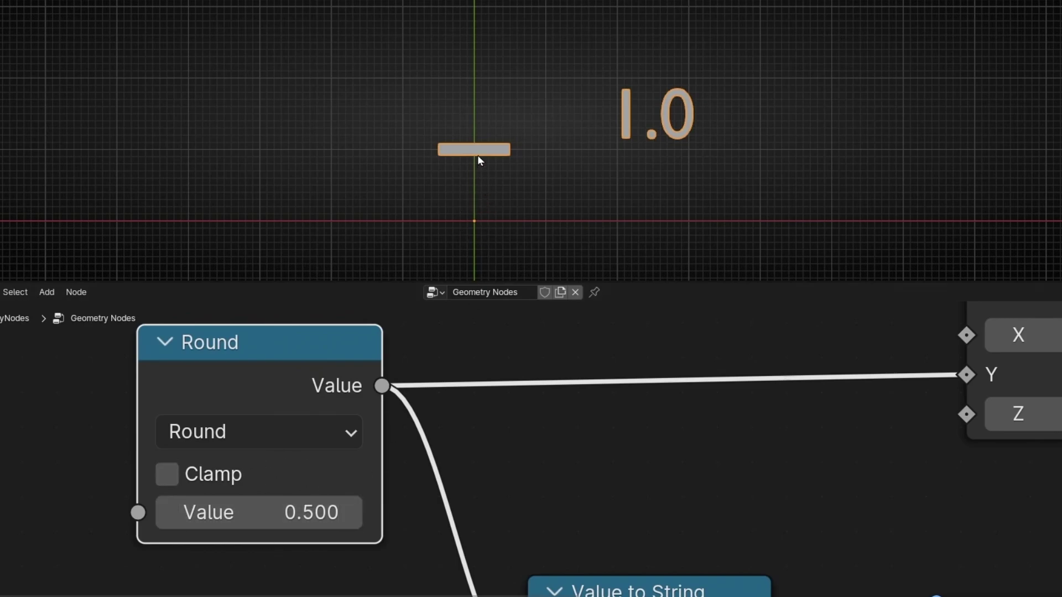
# Step: Set Value to String Decimals to 0 and raise the Round input to 1.5, showing 2
pyautogui.click(348, 514)
pyautogui.click(349, 514)
pyautogui.scroll(-5, 602, 470)
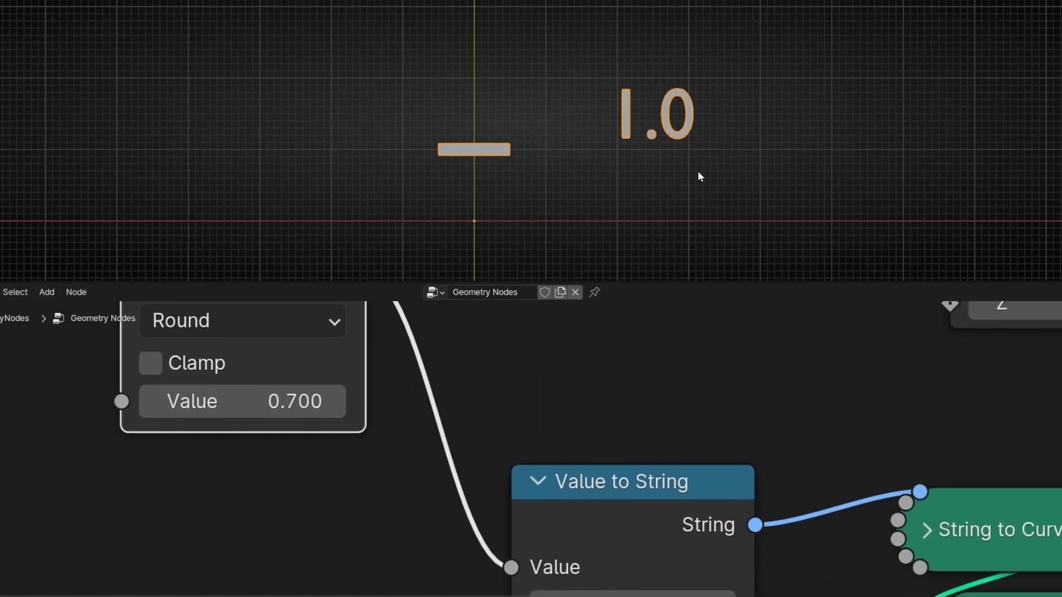
pyautogui.click(549, 540)
pyautogui.moveTo(542, 380); pyautogui.dragTo(641, 512, button='middle')
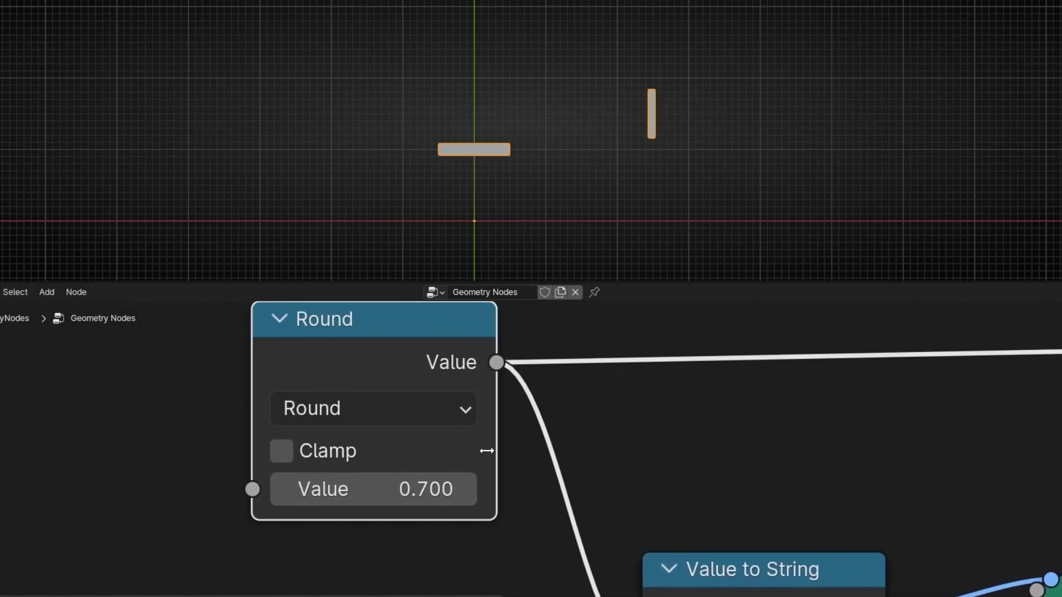
pyautogui.click(466, 490)
pyautogui.click(466, 490)
pyautogui.click(466, 490)
pyautogui.click(466, 490)
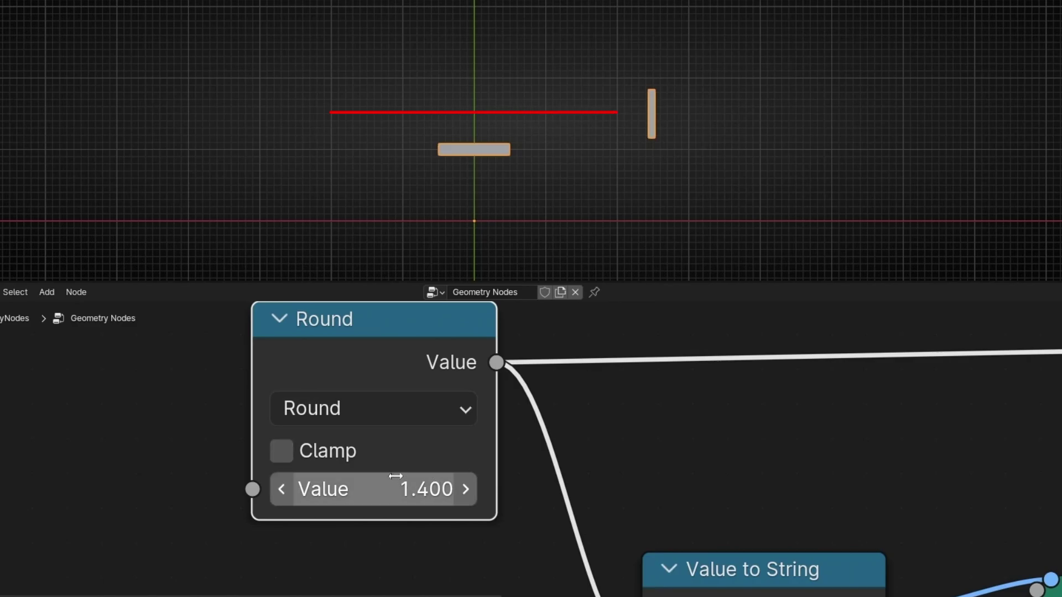
pyautogui.click(466, 490)
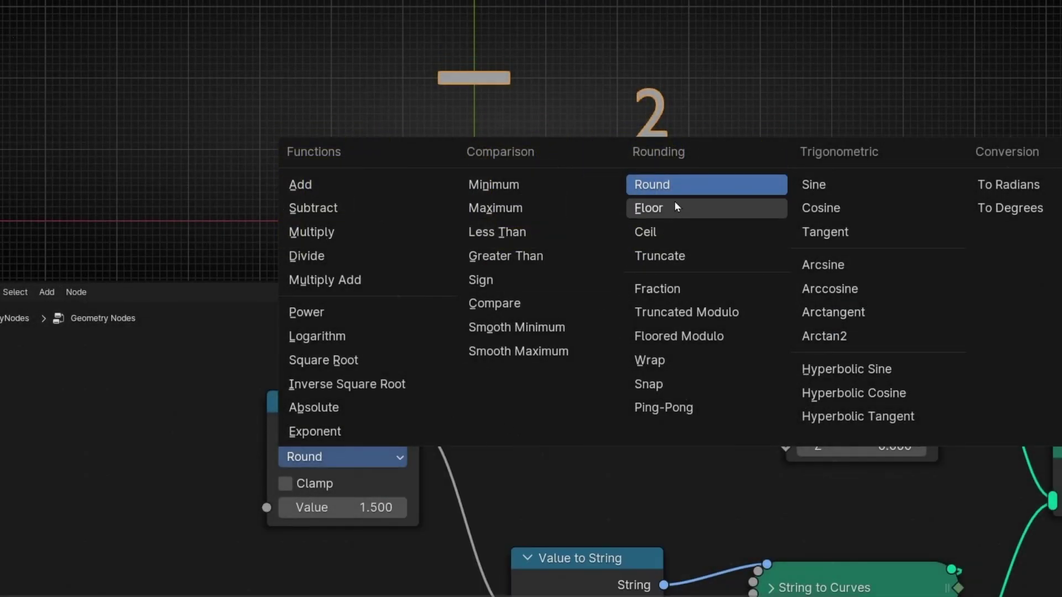
# Step: Change the Math node from Round to Floor so 1.500 displays as 1
pyautogui.click(675, 206)
pyautogui.moveTo(487, 470); pyautogui.dragTo(545, 452, button='middle')
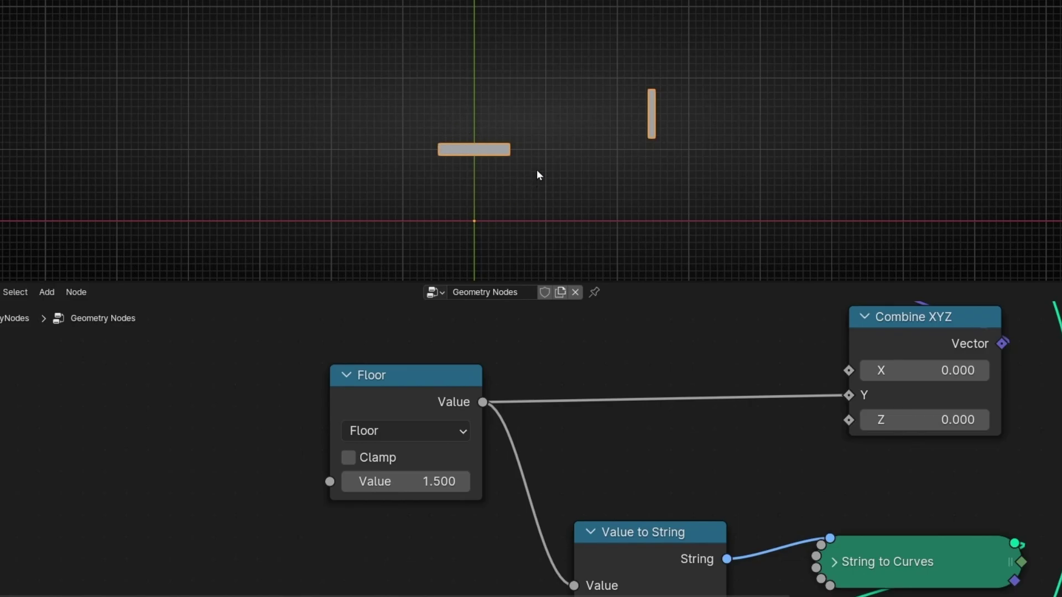
# Step: Reset the Floor node's input to 0 and step it up to 1.0
pyautogui.click(407, 482)
pyautogui.write('0')
pyautogui.press('Return')
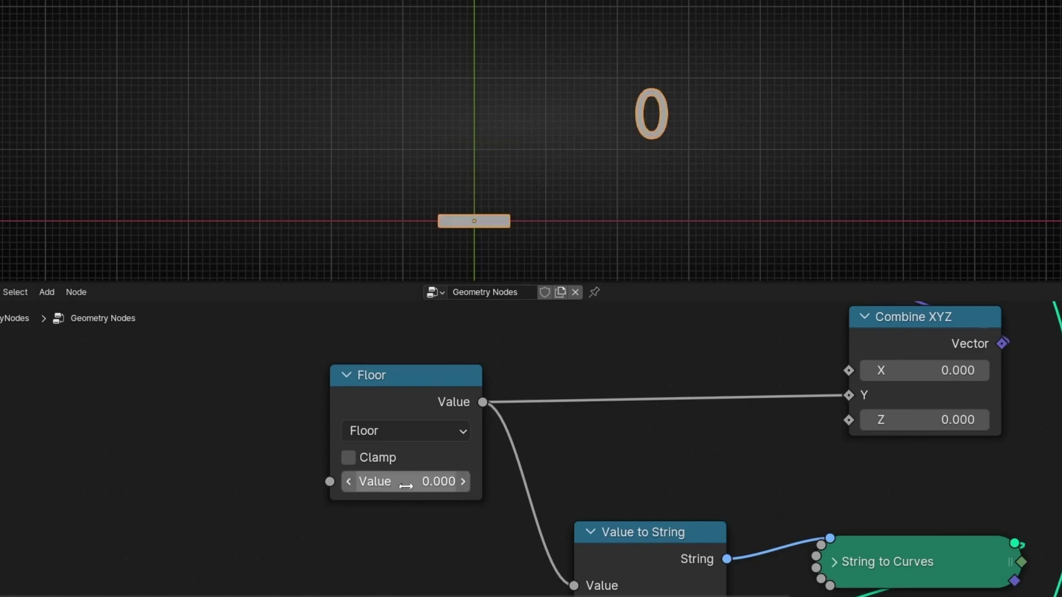
pyautogui.click(466, 486)
pyautogui.click(465, 487)
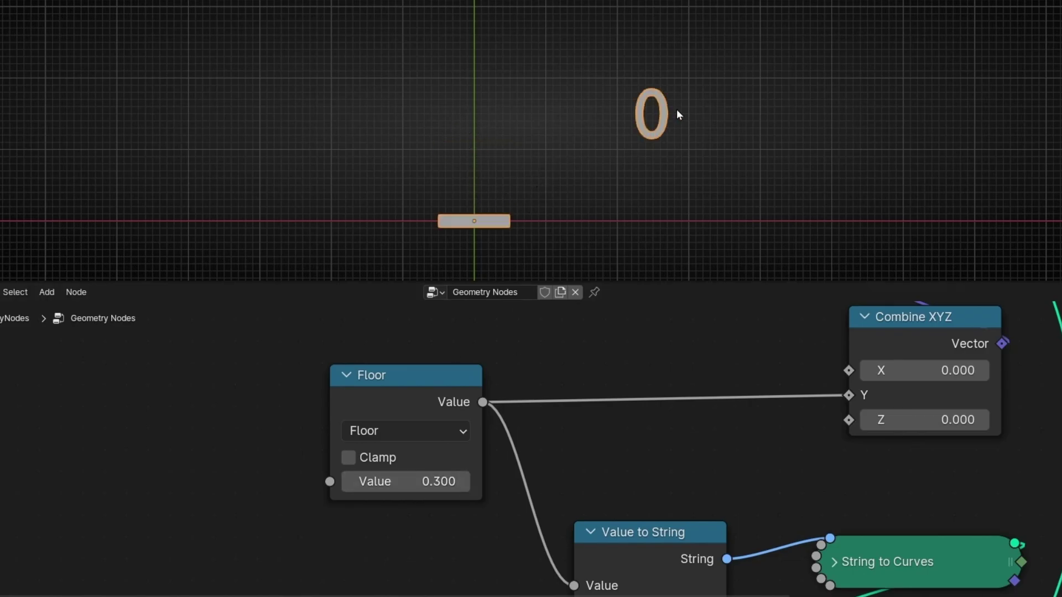
pyautogui.scroll(2, 506, 459)
pyautogui.keyDown('ctrl'); pyautogui.hscroll(-2, 481, 483); pyautogui.keyUp('ctrl')
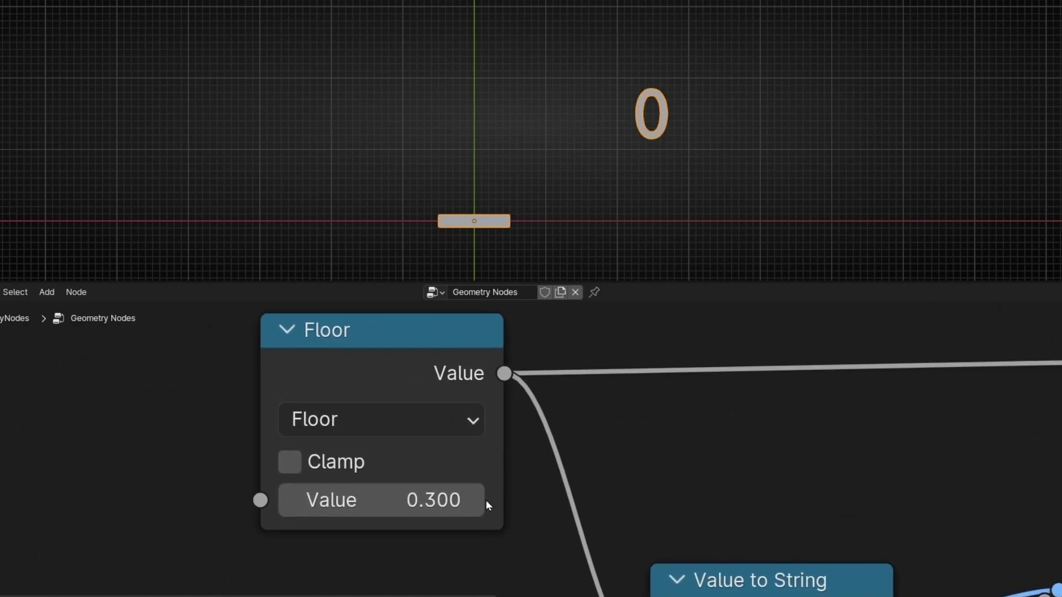
pyautogui.click(482, 502)
pyautogui.click(481, 502)
pyautogui.click(481, 502)
pyautogui.click(480, 502)
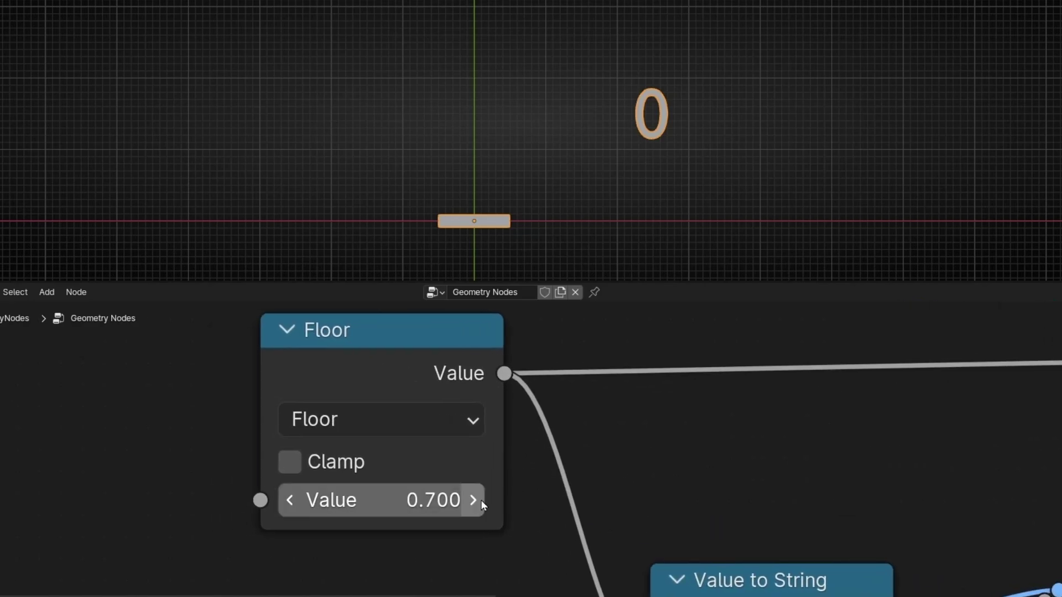
pyautogui.click(480, 502)
pyautogui.click(480, 502)
# Step: Keep stepping the Floor input from 1.0 up to 2.0
pyautogui.click(471, 501)
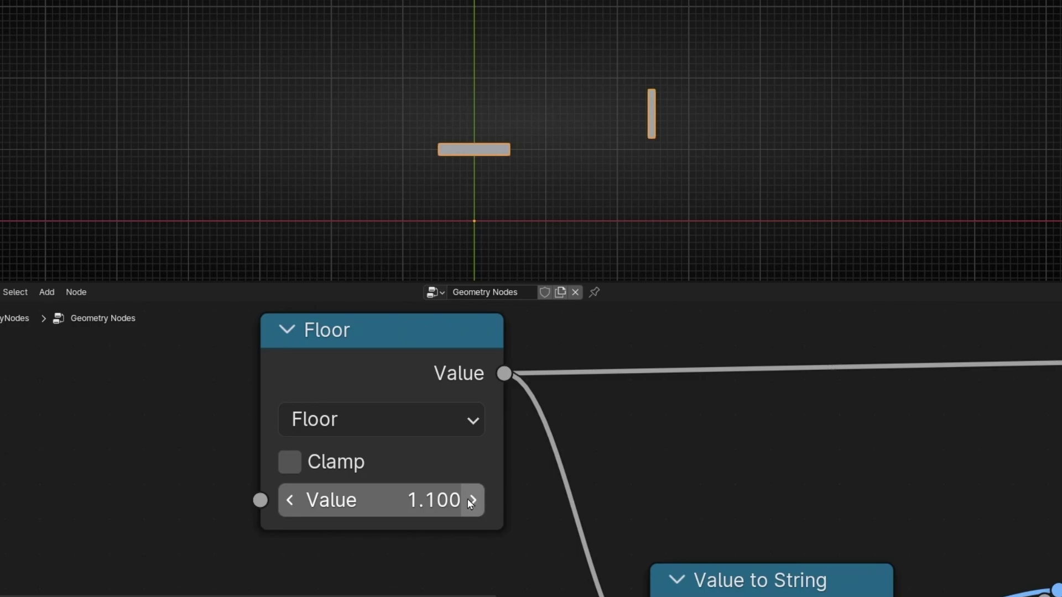
pyautogui.click(471, 501)
pyautogui.click(471, 501)
pyautogui.click(471, 501)
pyautogui.click(471, 501)
pyautogui.click(472, 501)
pyautogui.click(471, 501)
pyautogui.click(472, 501)
pyautogui.click(472, 501)
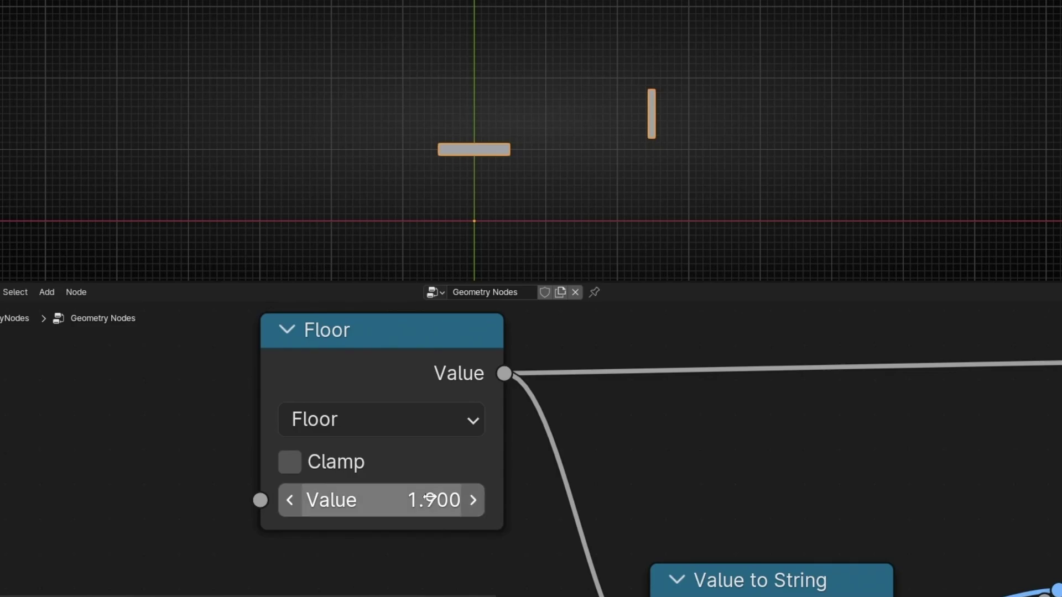
pyautogui.click(475, 499)
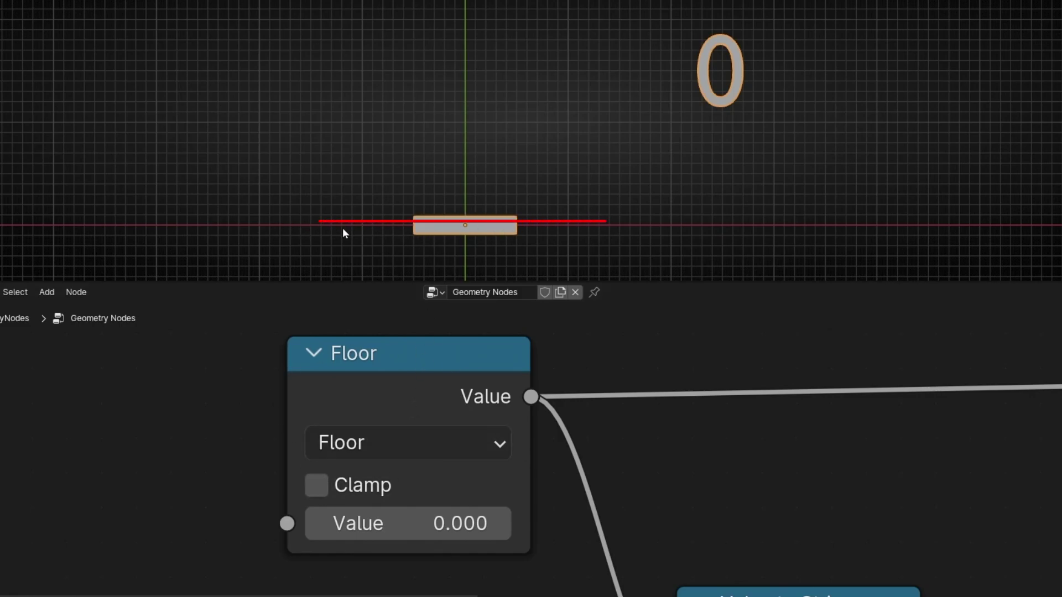
# Step: Step the Floor input again from 0 up to 1.0
pyautogui.click(502, 523)
pyautogui.click(501, 524)
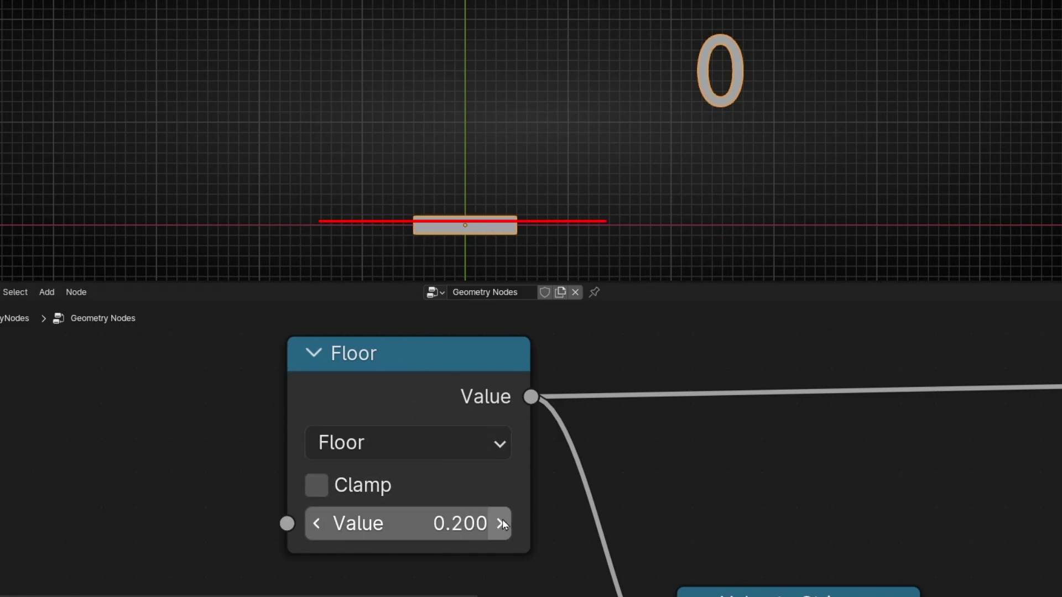
pyautogui.click(501, 523)
pyautogui.click(501, 523)
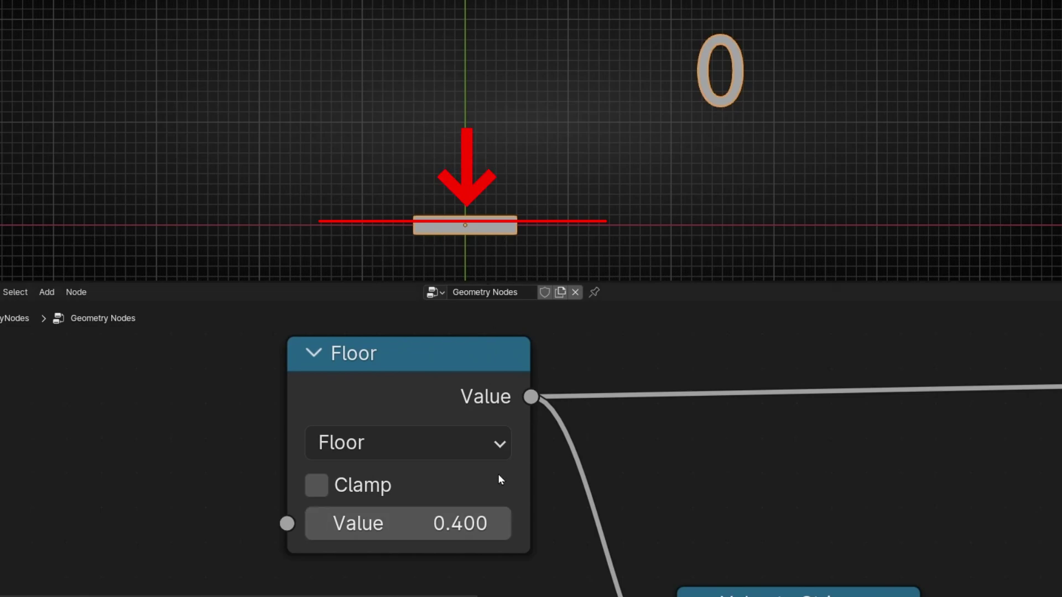
pyautogui.click(500, 523)
pyautogui.click(501, 523)
pyautogui.click(500, 523)
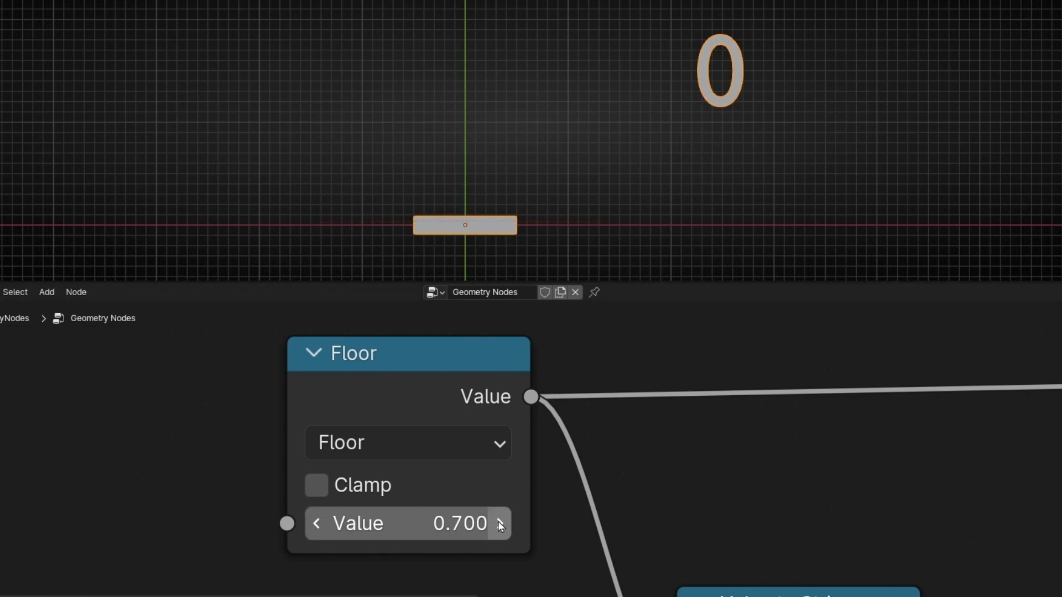
pyautogui.click(501, 523)
pyautogui.click(501, 523)
pyautogui.click(500, 523)
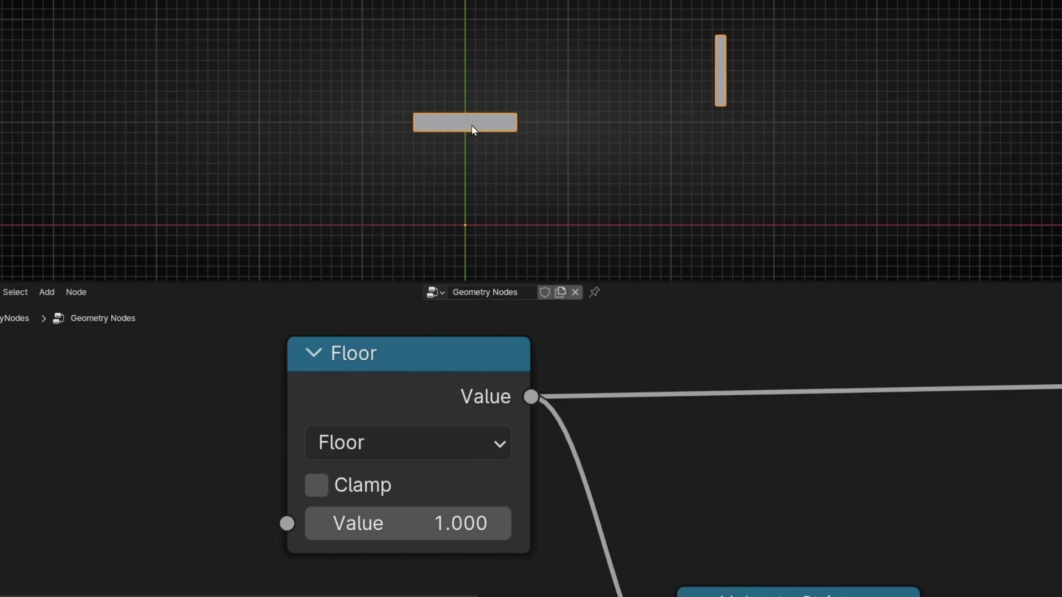
# Step: Raise the Floor input on to 2.0 while keeping the rising bar in view
pyautogui.keyDown('shift'); pyautogui.moveTo(476, 128); pyautogui.dragTo(464, 270, button='middle'); pyautogui.keyUp('shift')
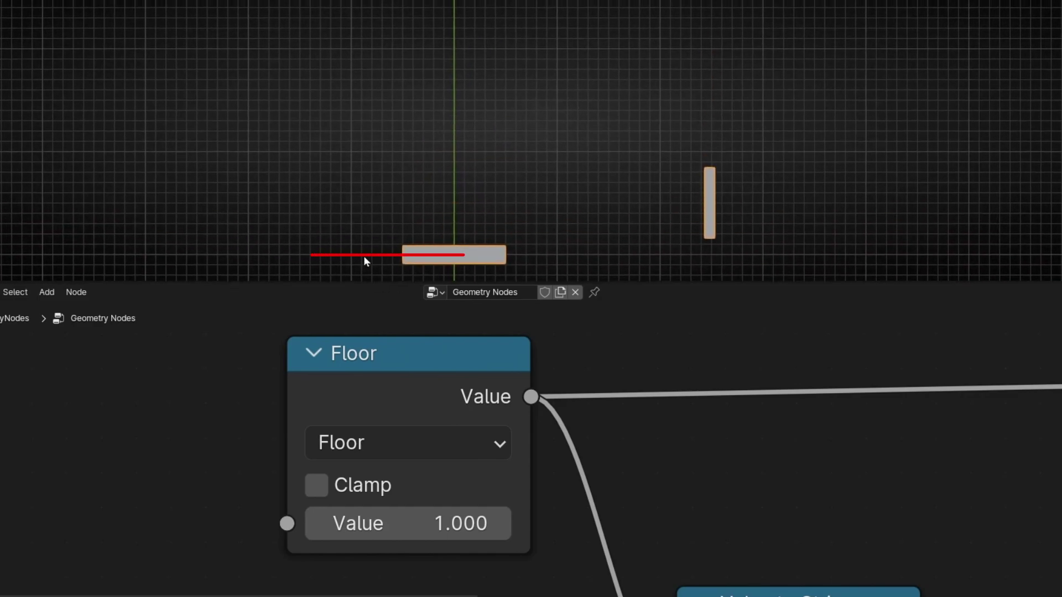
pyautogui.click(500, 524)
pyautogui.click(499, 524)
pyautogui.click(499, 523)
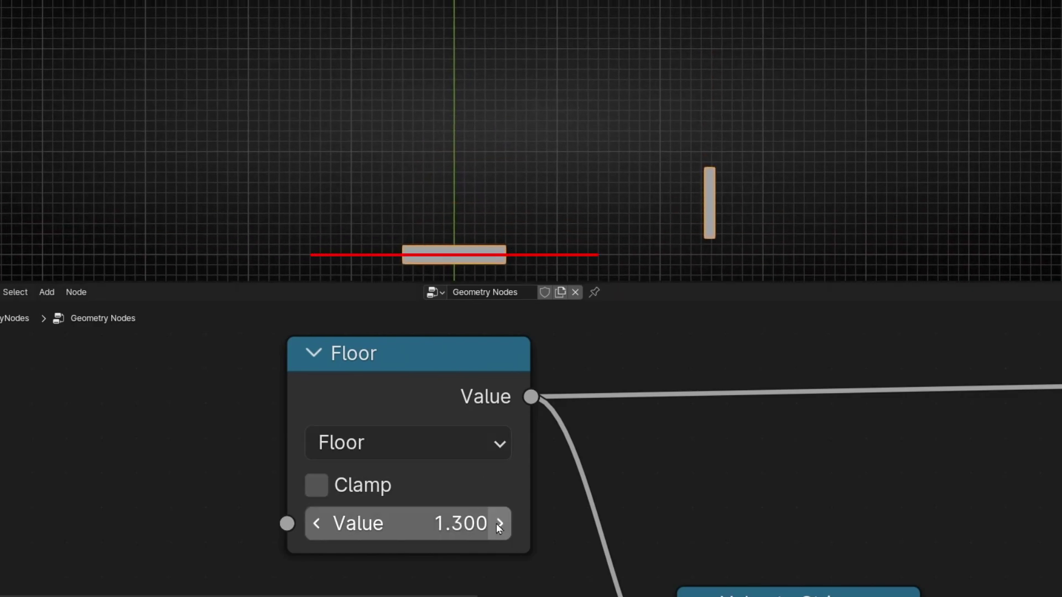
pyautogui.click(500, 525)
pyautogui.click(501, 528)
pyautogui.click(502, 529)
pyautogui.click(502, 530)
pyautogui.click(502, 530)
pyautogui.click(502, 529)
pyautogui.click(503, 530)
pyautogui.keyDown('shift'); pyautogui.moveTo(516, 173); pyautogui.dragTo(510, 246, button='middle'); pyautogui.keyUp('shift')
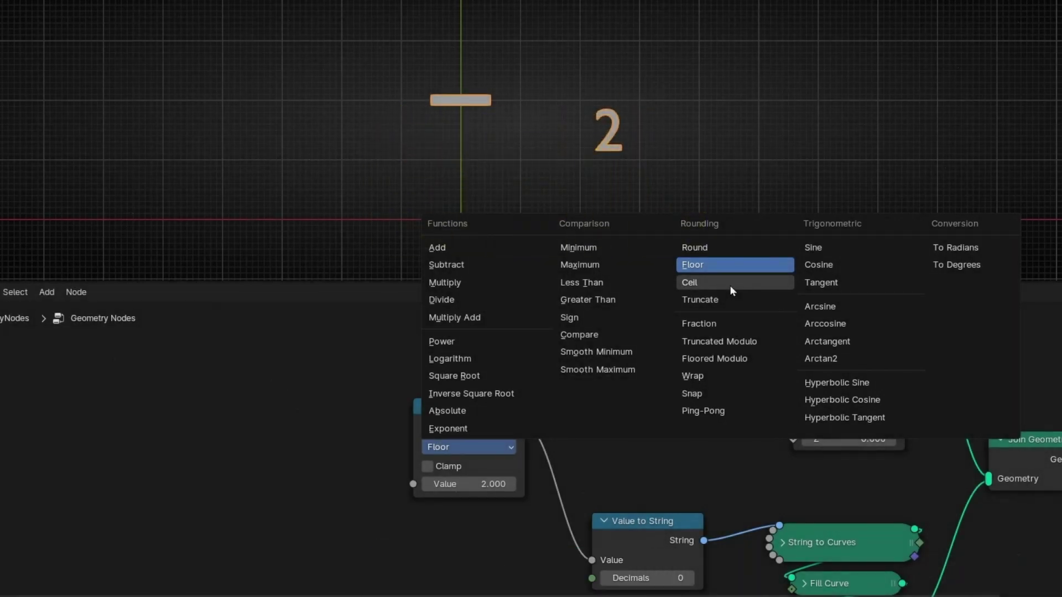
# Step: Switch the math operation to Ceil and reset its input to 0
pyautogui.click(730, 285)
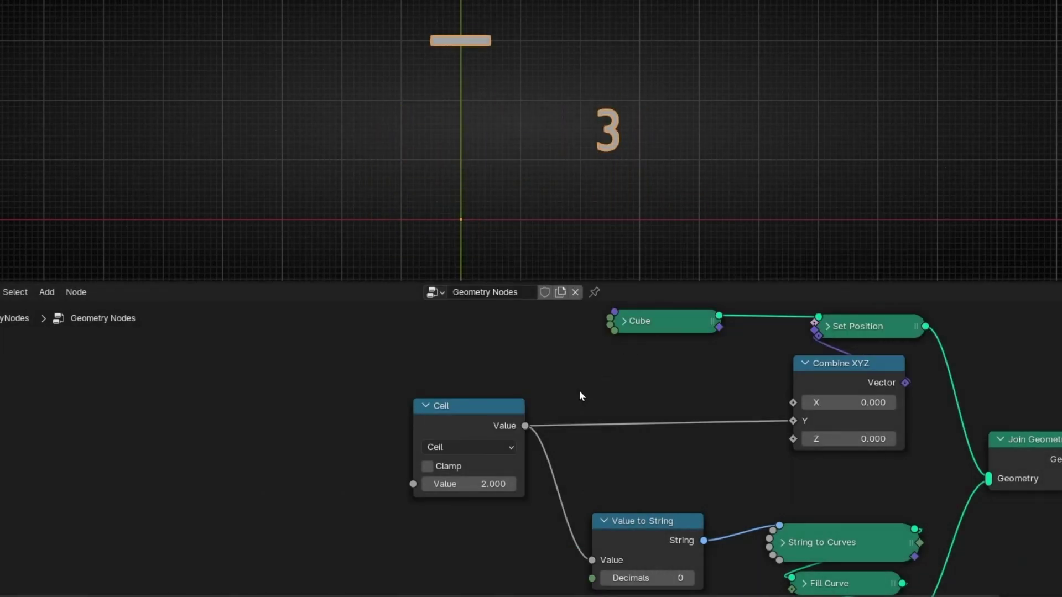
pyautogui.scroll(4, 529, 420)
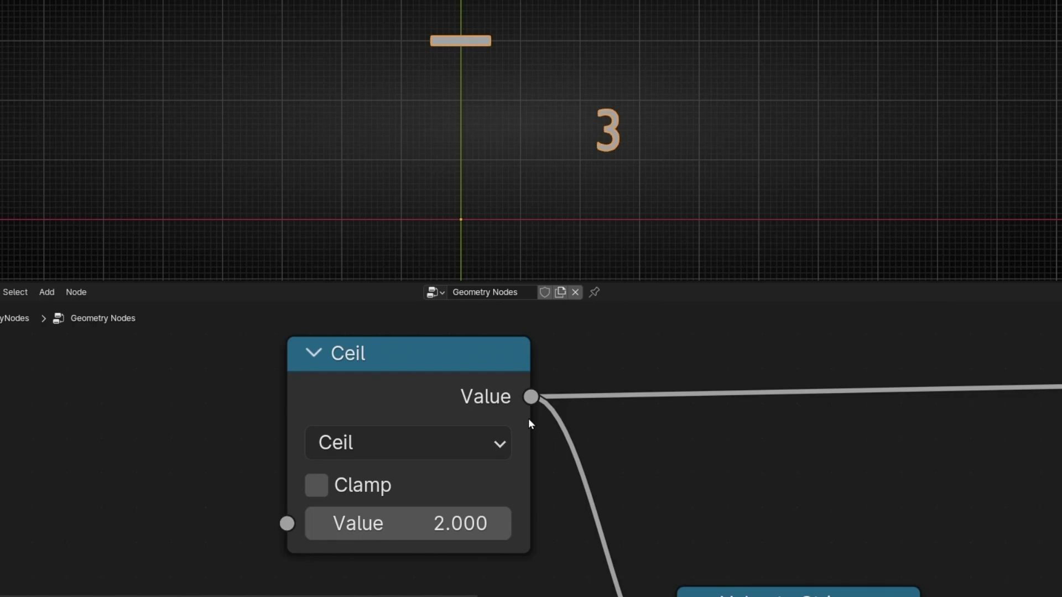
pyautogui.click(433, 520)
pyautogui.write('0')
pyautogui.press('Return')
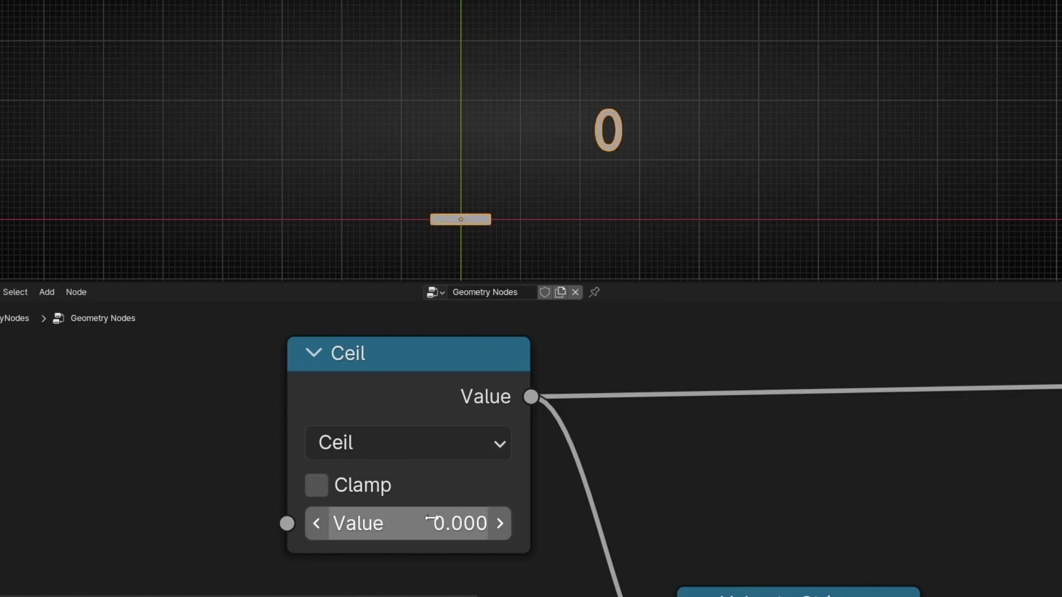
# Step: Step the Ceil input up to 1.100 so the displayed number reads 2
pyautogui.scroll(3, 479, 218)
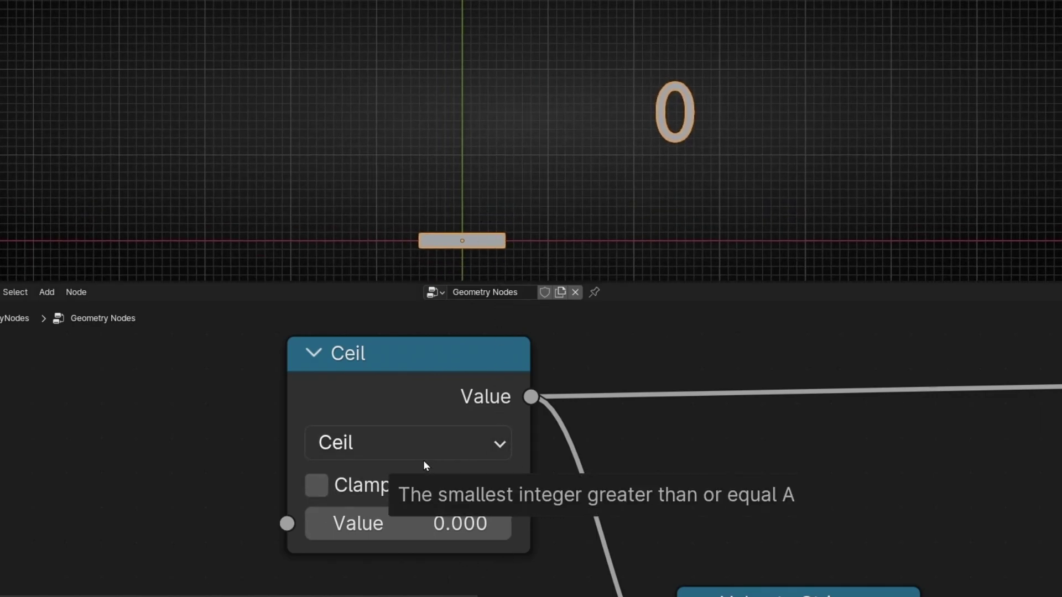
pyautogui.click(496, 524)
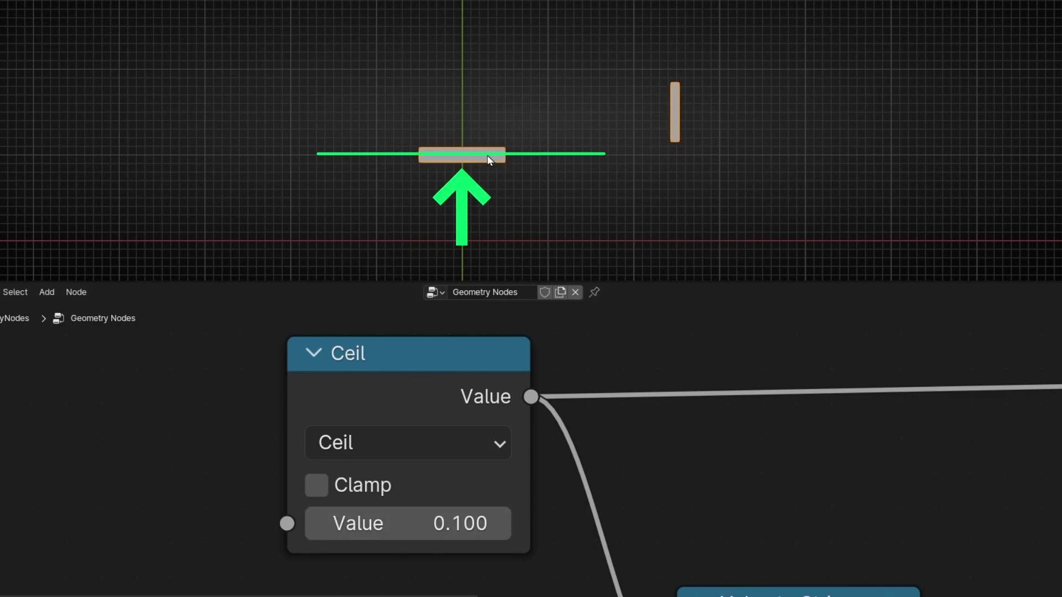
pyautogui.click(504, 519)
pyautogui.click(505, 519)
pyautogui.click(504, 519)
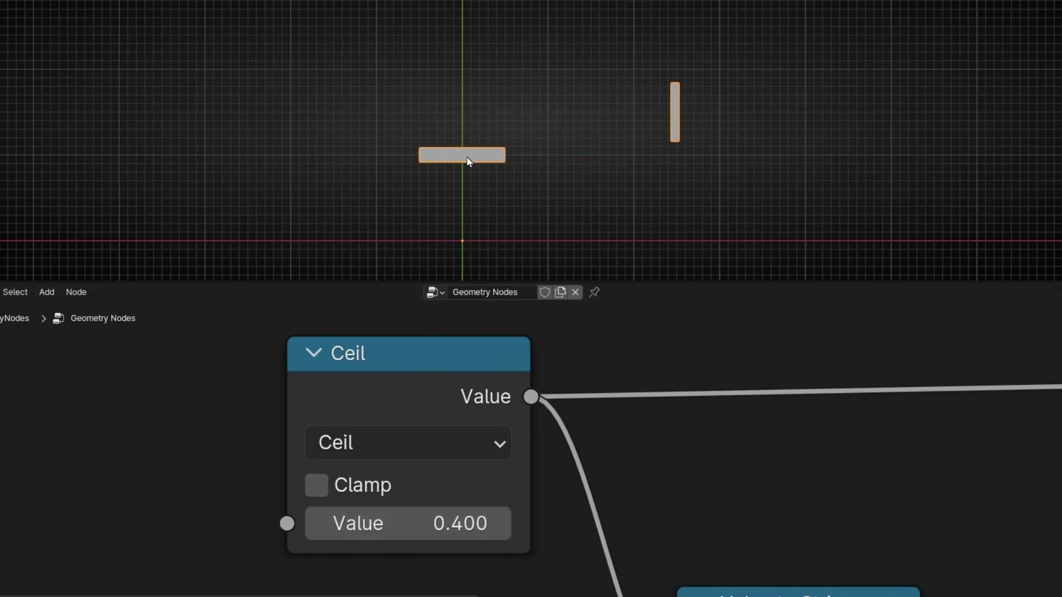
pyautogui.click(501, 523)
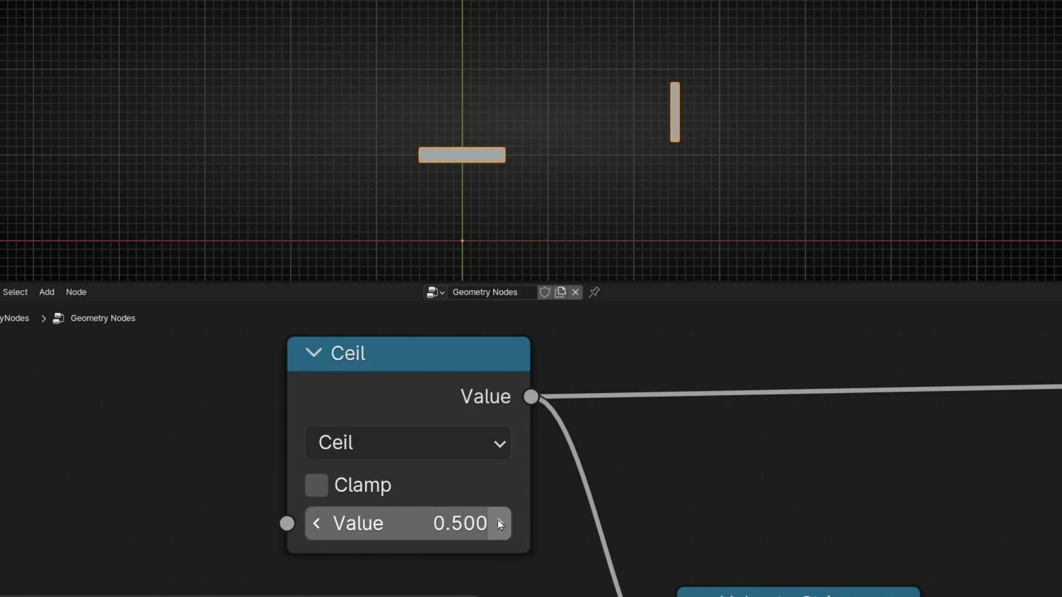
pyautogui.click(503, 516)
pyautogui.click(503, 517)
pyautogui.click(503, 517)
pyautogui.click(503, 517)
pyautogui.click(502, 517)
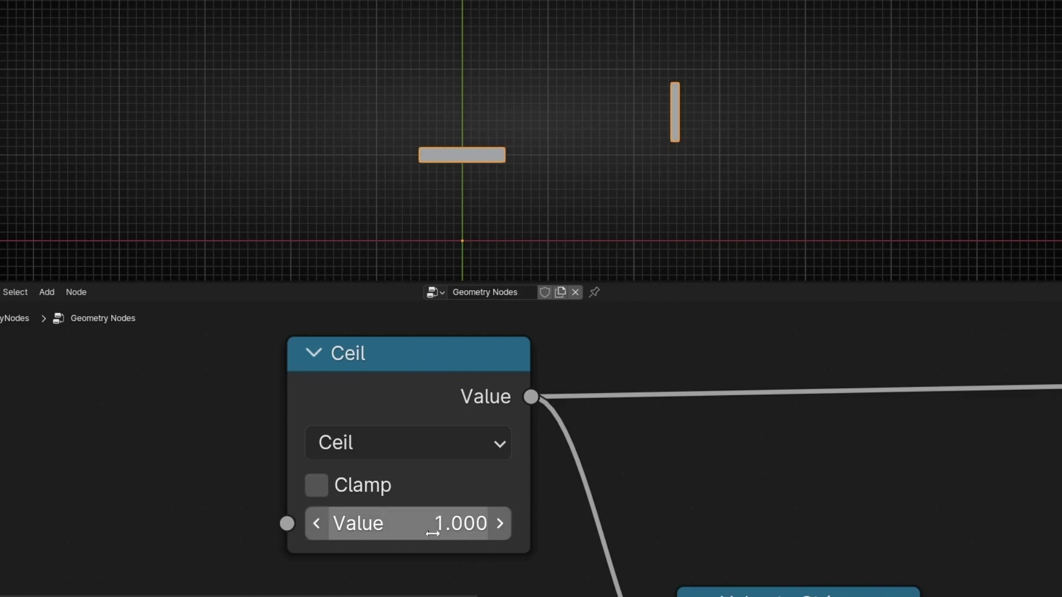
pyautogui.click(498, 526)
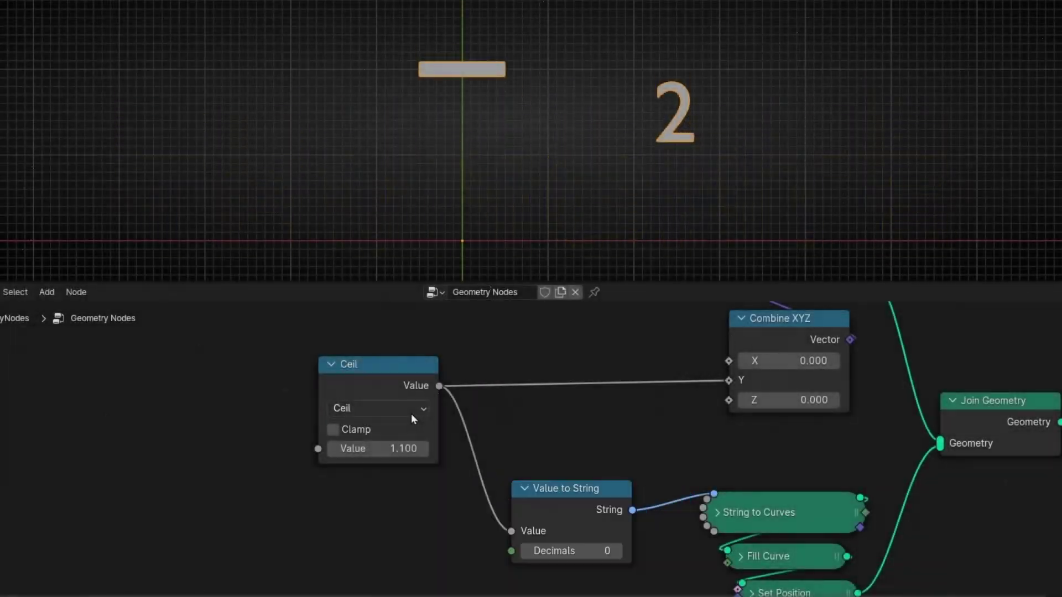
pyautogui.click(410, 414)
# Step: Switch the rounding mode to Truncate and bring the whole node into view
pyautogui.click(622, 513)
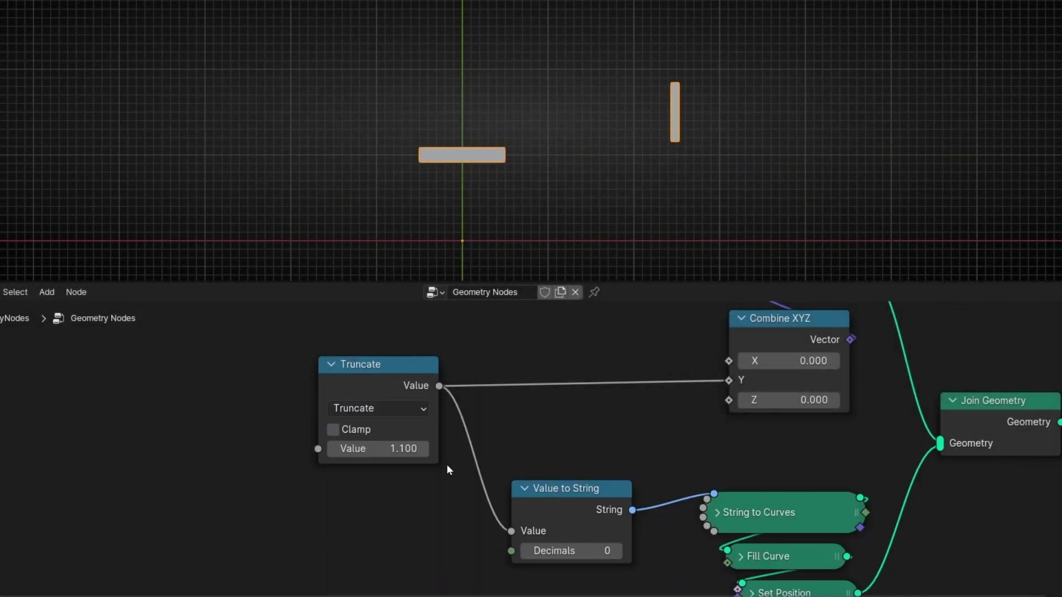
pyautogui.scroll(3, 386, 484)
pyautogui.moveTo(386, 484); pyautogui.dragTo(303, 386, button='middle')
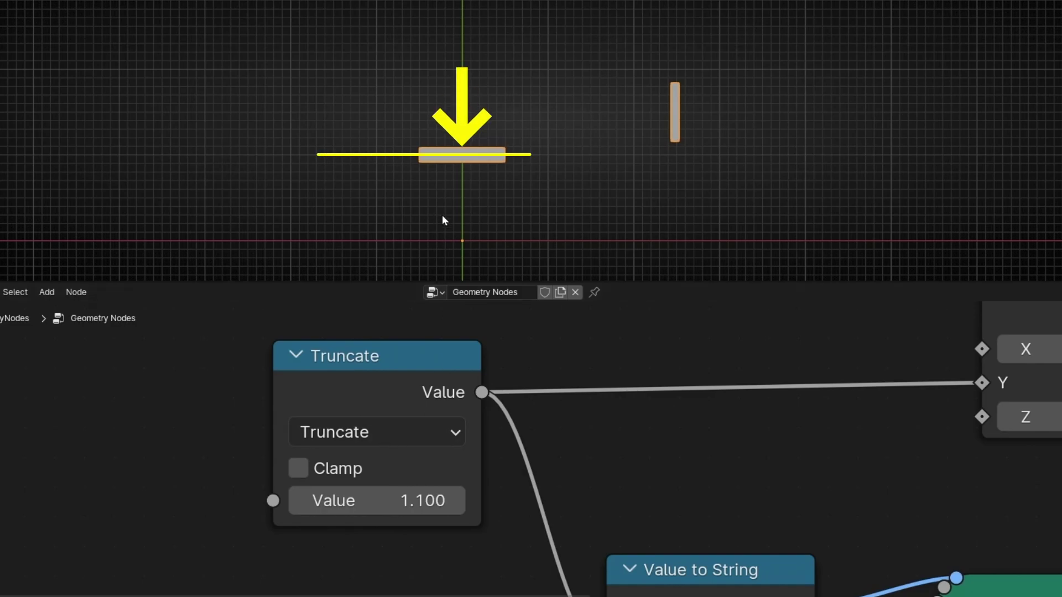
# Step: Step the Truncate input up to 2.000 so the number reads 2
pyautogui.click(454, 501)
pyautogui.click(455, 501)
pyautogui.click(455, 501)
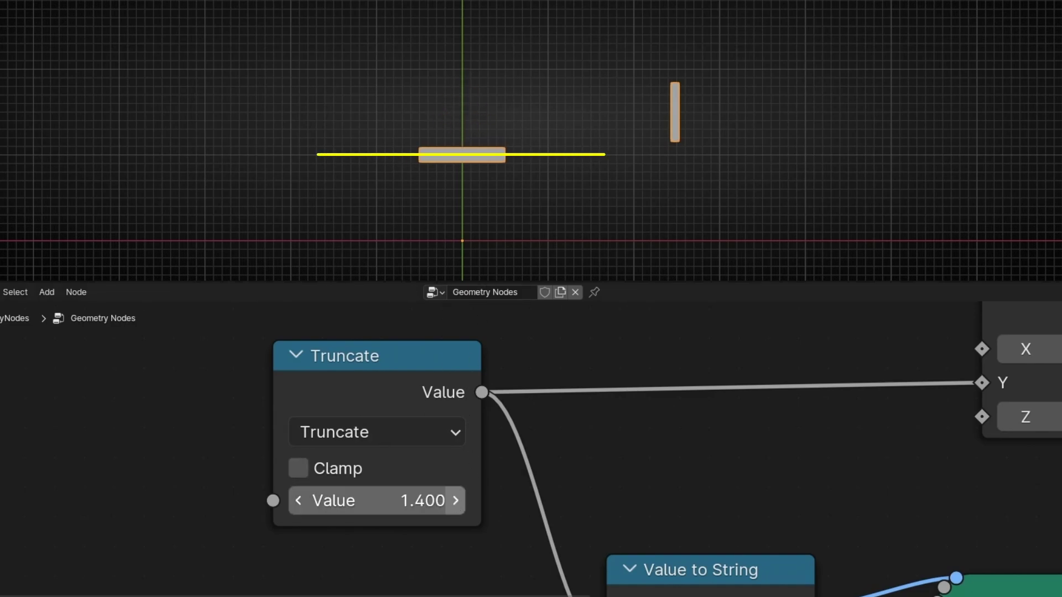
pyautogui.click(455, 501)
pyautogui.click(454, 502)
pyautogui.click(455, 501)
pyautogui.click(455, 501)
pyautogui.click(449, 501)
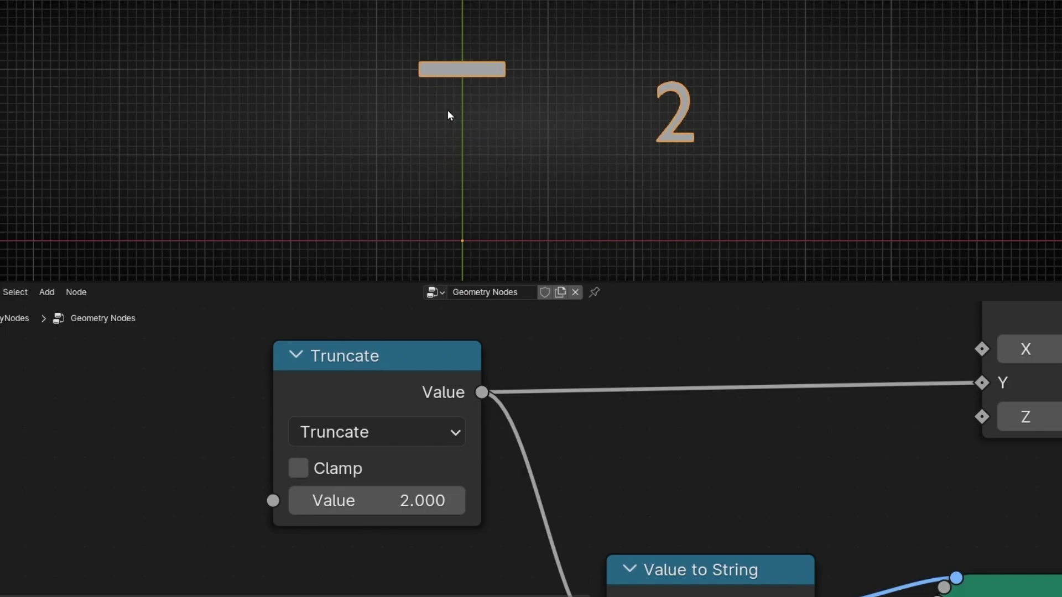
pyautogui.scroll(-3, 434, 418)
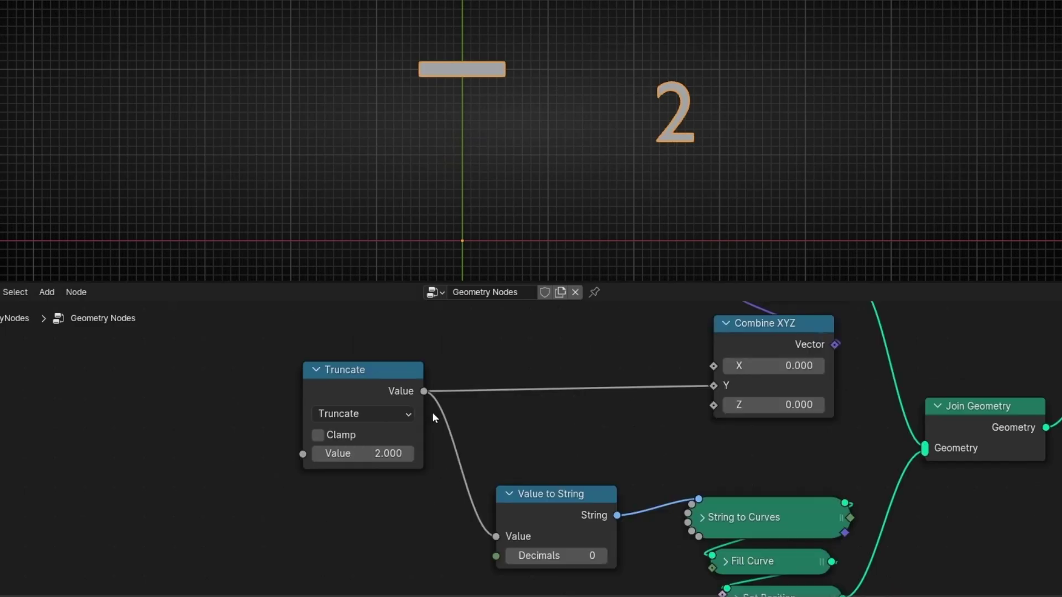
pyautogui.click(344, 416)
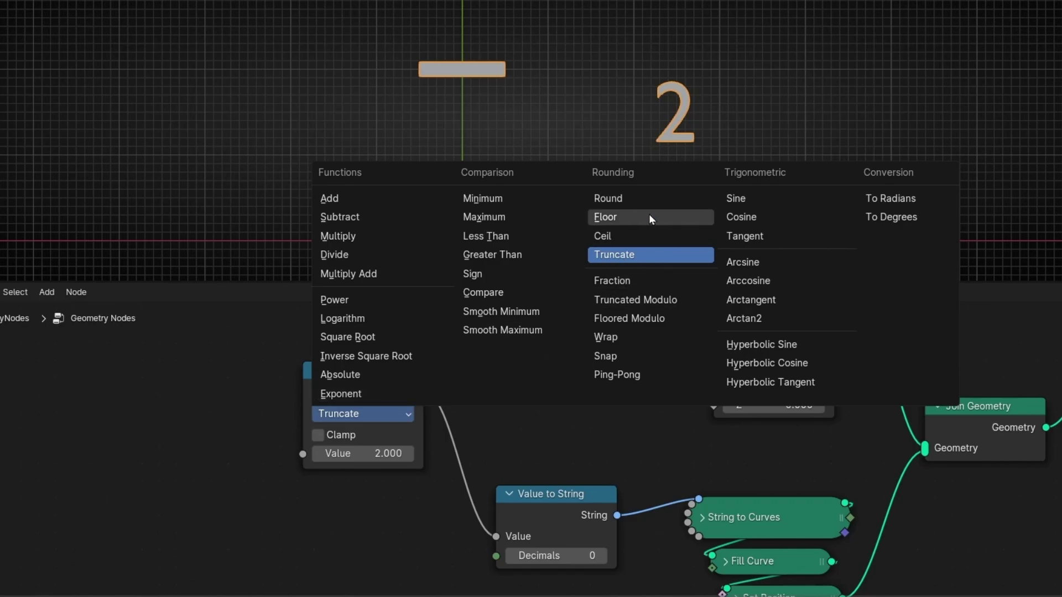
# Step: Reset the Truncate node's input to 0 and frame the bar and digit higher
pyautogui.scroll(2, 249, 433)
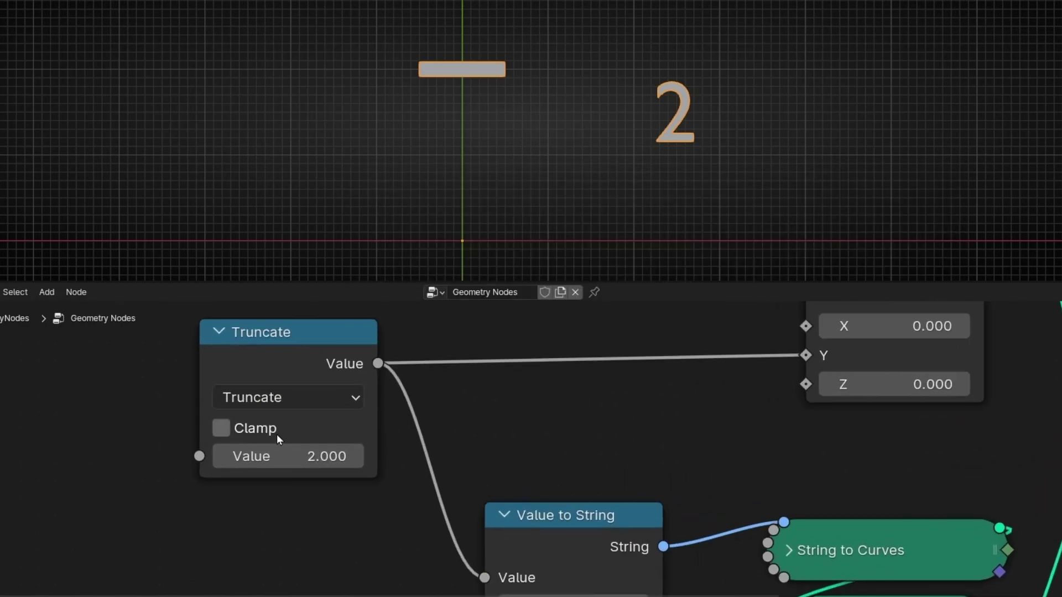
pyautogui.moveTo(276, 436); pyautogui.dragTo(360, 438, button='middle')
pyautogui.click(366, 455)
pyautogui.write('0')
pyautogui.press('Return')
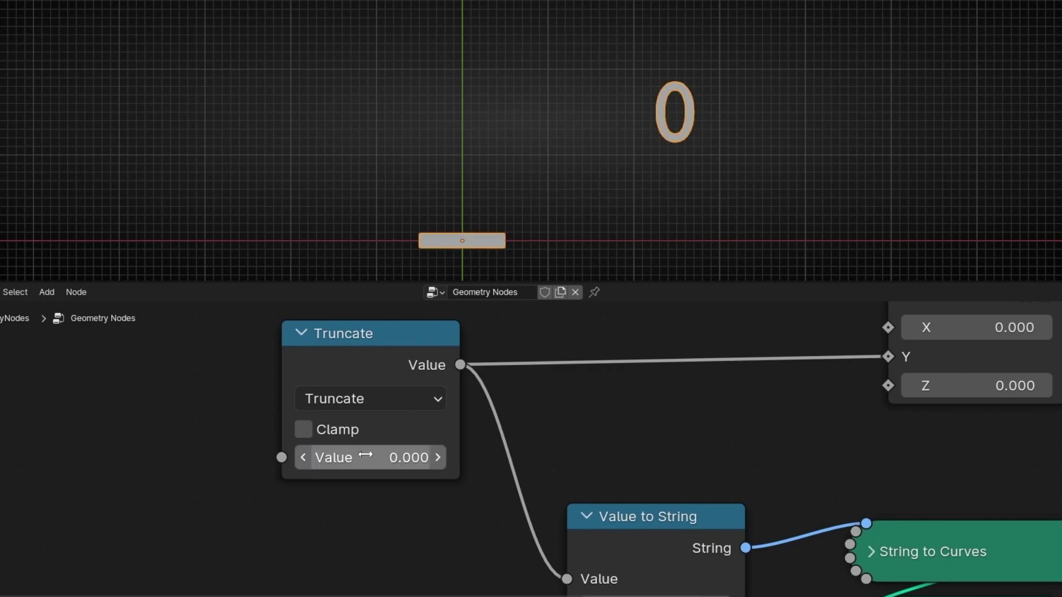
pyautogui.keyDown('shift'); pyautogui.moveTo(517, 213); pyautogui.dragTo(505, 90, button='middle'); pyautogui.keyUp('shift')
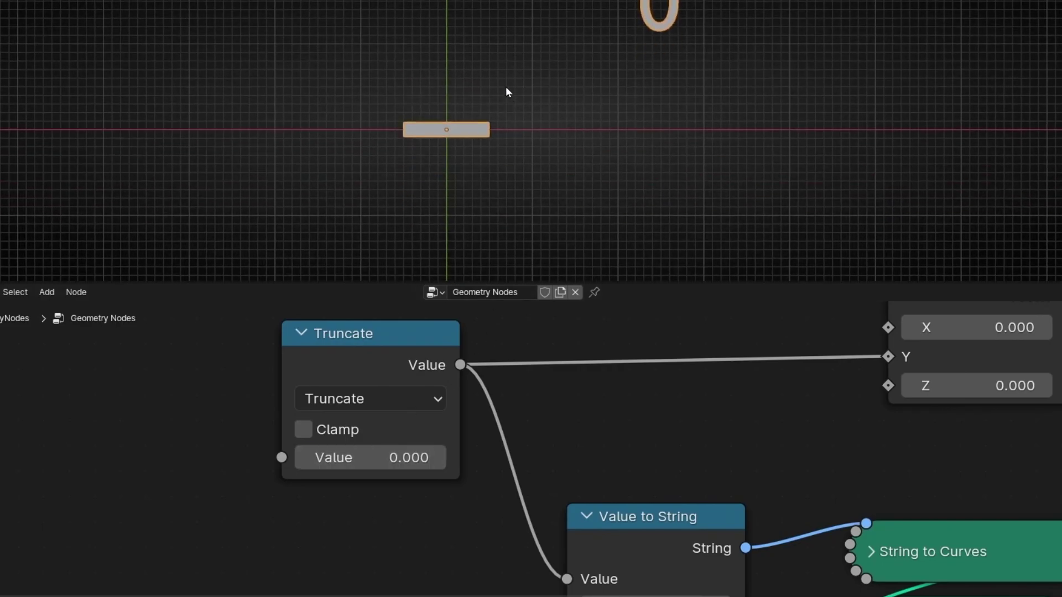
# Step: Set Floor with input -0.100 (showing -1), then switch back to Truncate
pyautogui.click(380, 399)
pyautogui.click(692, 114)
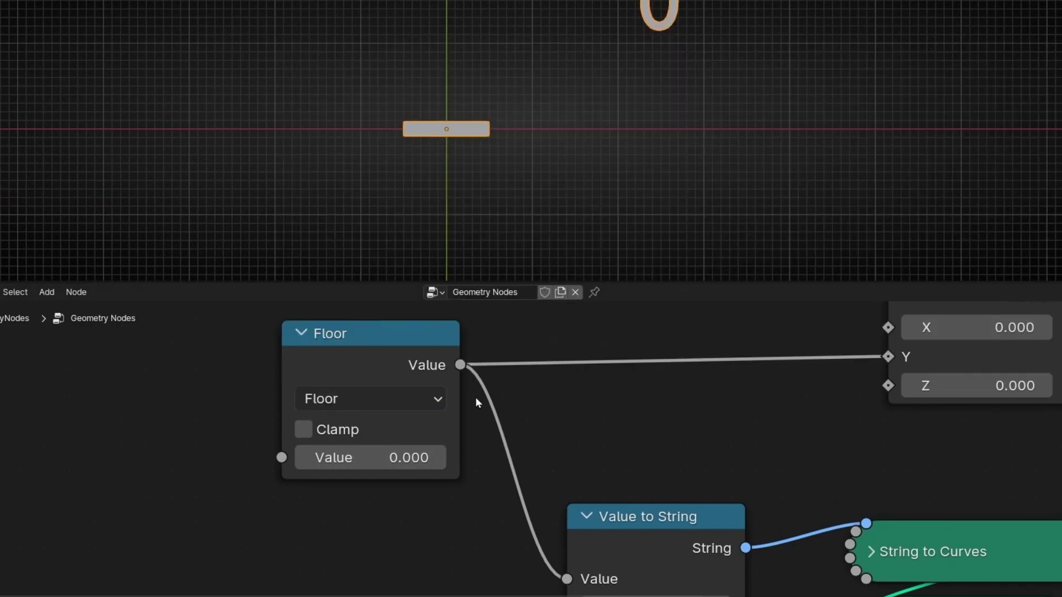
pyautogui.click(304, 458)
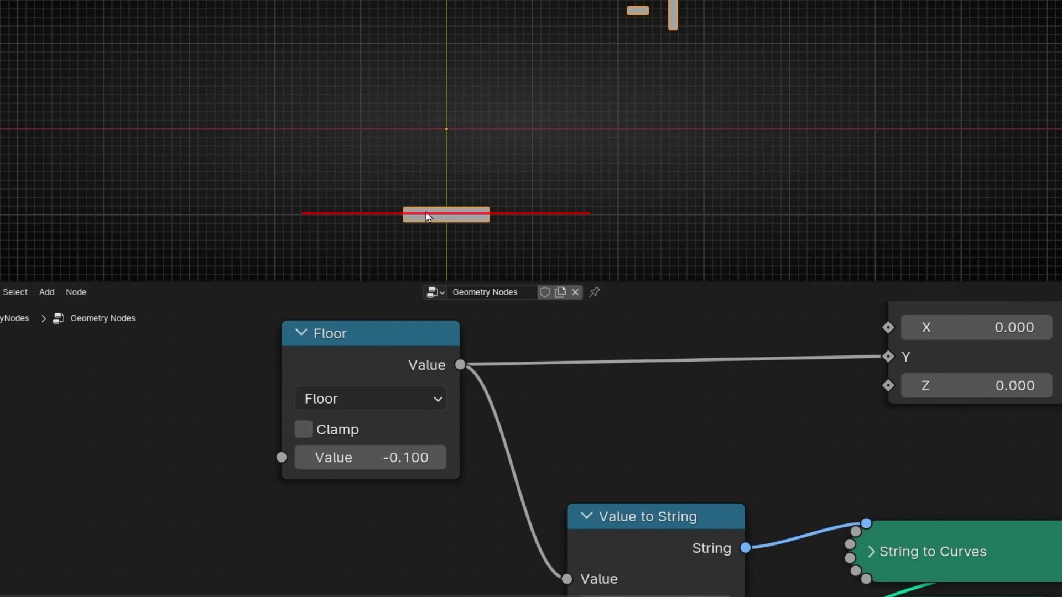
pyautogui.keyDown('shift'); pyautogui.moveTo(426, 210); pyautogui.dragTo(393, 229, button='middle'); pyautogui.keyUp('shift')
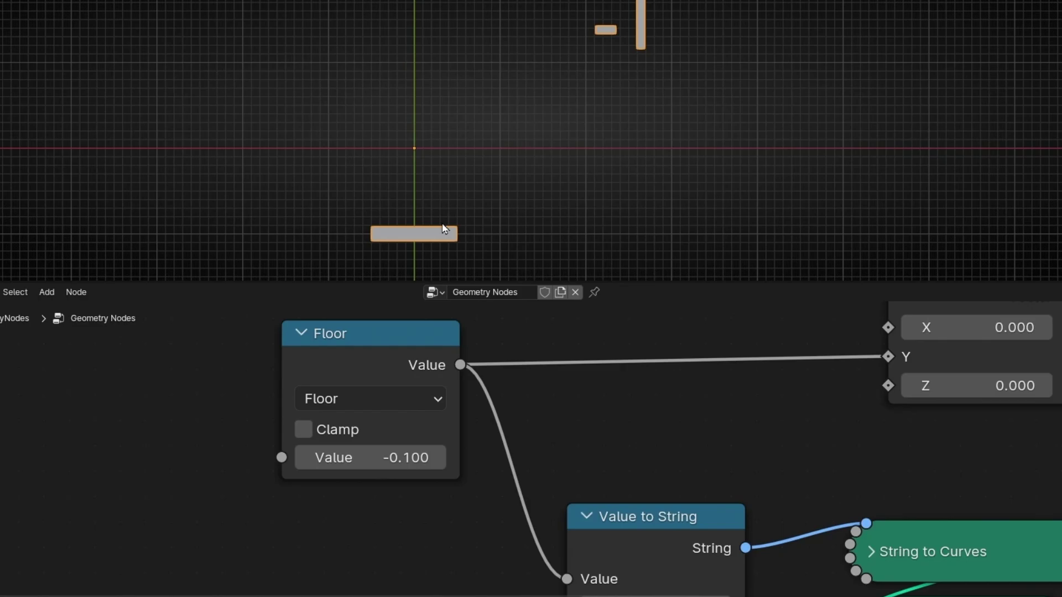
pyautogui.click(407, 398)
pyautogui.click(747, 163)
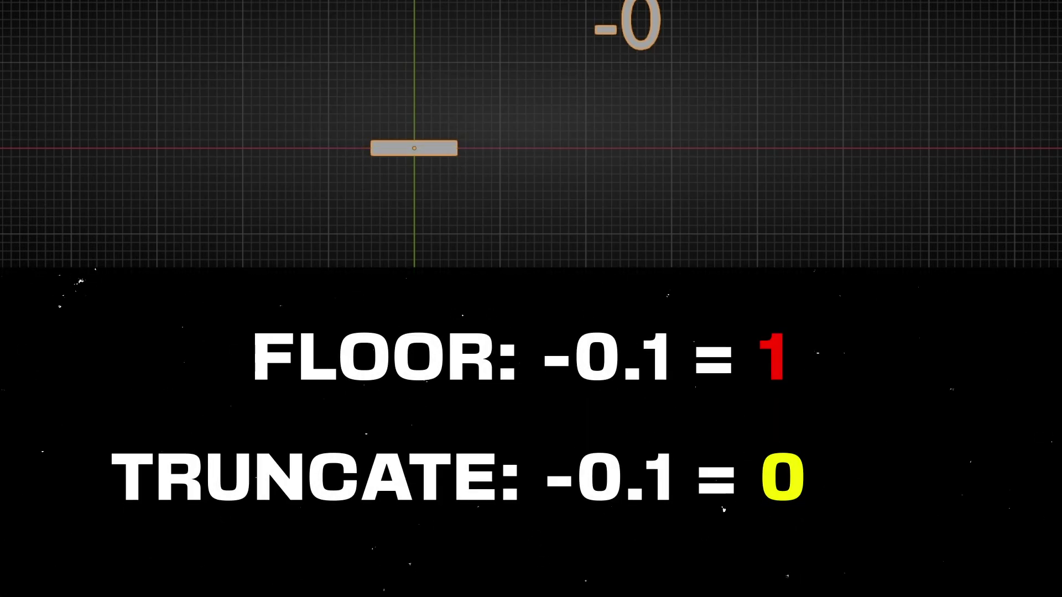
# Step: Step the Truncate input to 0.100, then down to -0.600
pyautogui.click(438, 457)
pyautogui.click(438, 457)
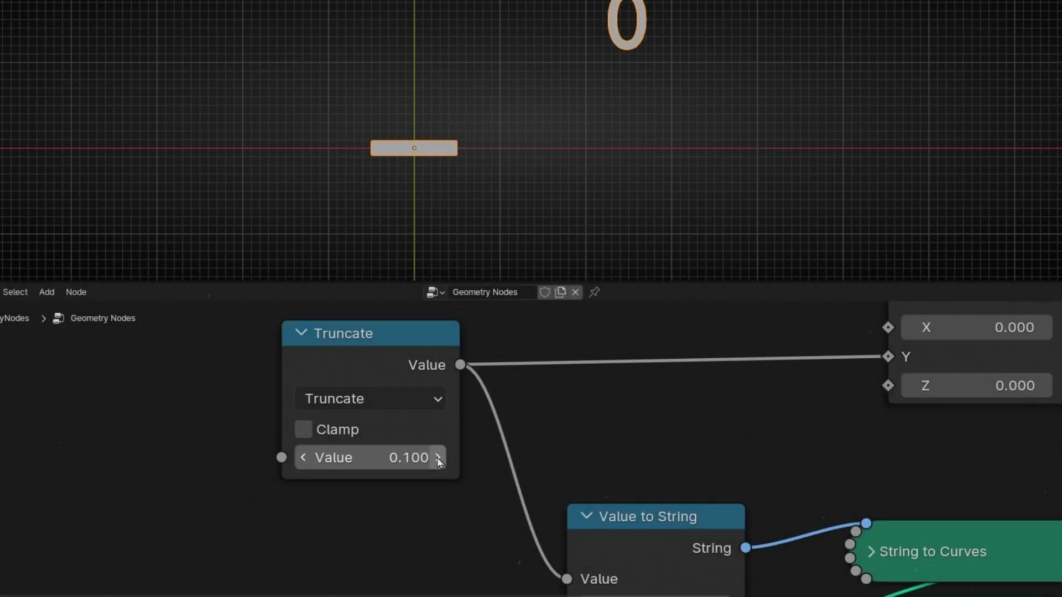
pyautogui.click(309, 459)
pyautogui.click(309, 459)
pyautogui.click(308, 459)
pyautogui.click(309, 459)
pyautogui.click(308, 459)
pyautogui.click(309, 459)
pyautogui.click(309, 459)
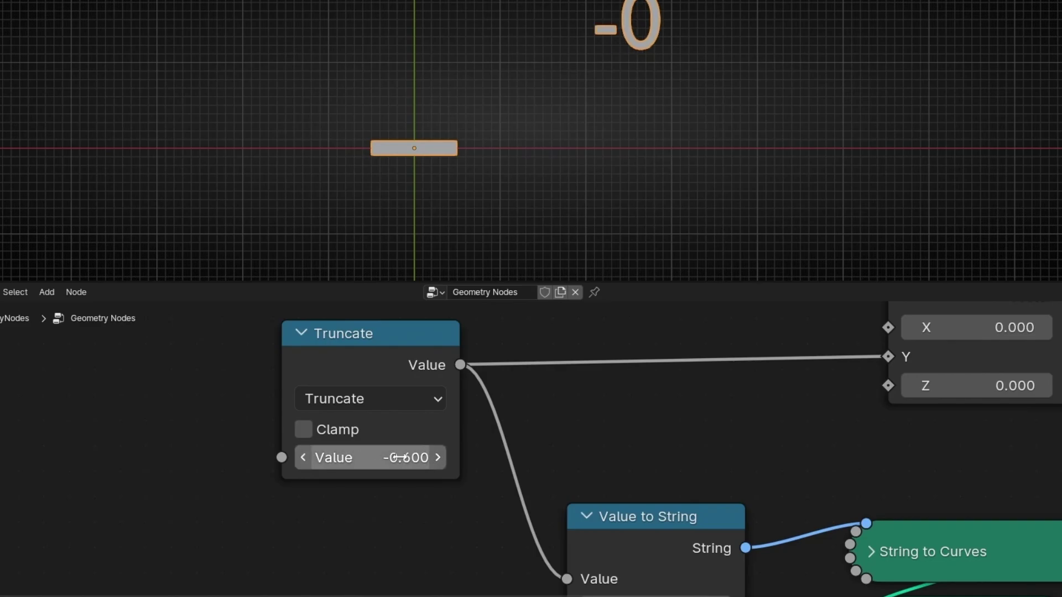
pyautogui.keyDown('shift'); pyautogui.moveTo(444, 248); pyautogui.dragTo(460, 221, button='middle'); pyautogui.keyUp('shift')
# Step: Lower the Truncate input to -1.000, then back up to -0.900, still showing -0
pyautogui.keyDown('shift'); pyautogui.scroll(1, 458, 168); pyautogui.keyUp('shift')
pyautogui.scroll(-2, 464, 168)
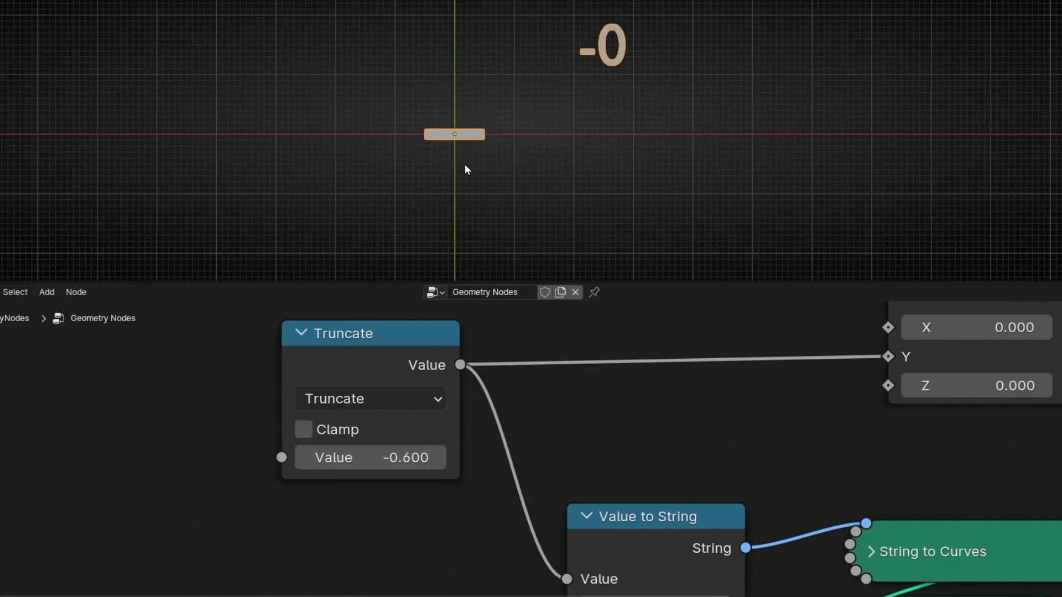
pyautogui.keyDown('shift'); pyautogui.scroll(2, 456, 166); pyautogui.keyUp('shift')
pyautogui.click(303, 459)
pyautogui.click(303, 458)
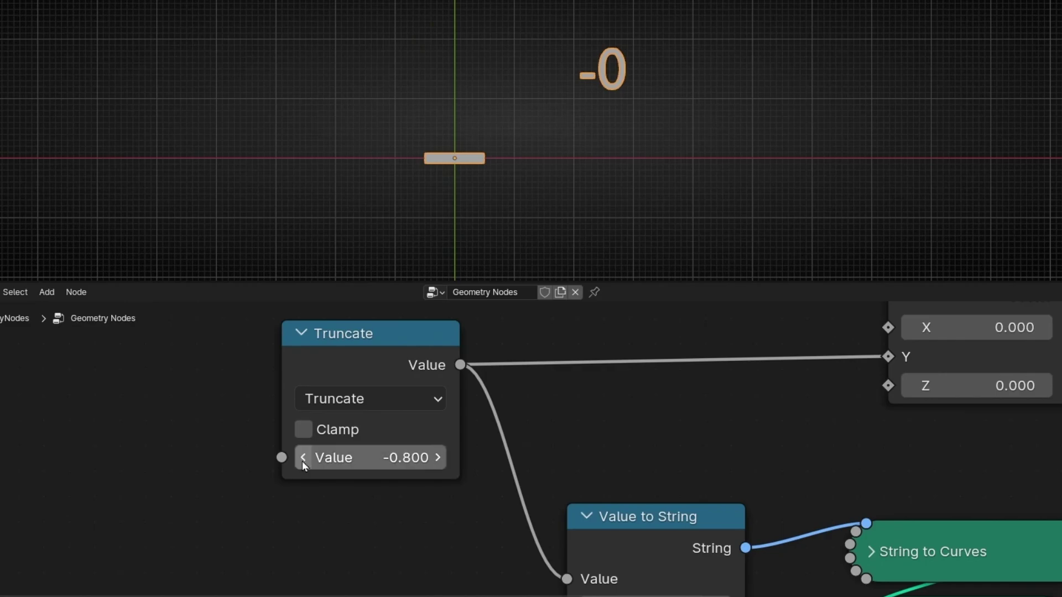
pyautogui.click(303, 459)
pyautogui.click(303, 459)
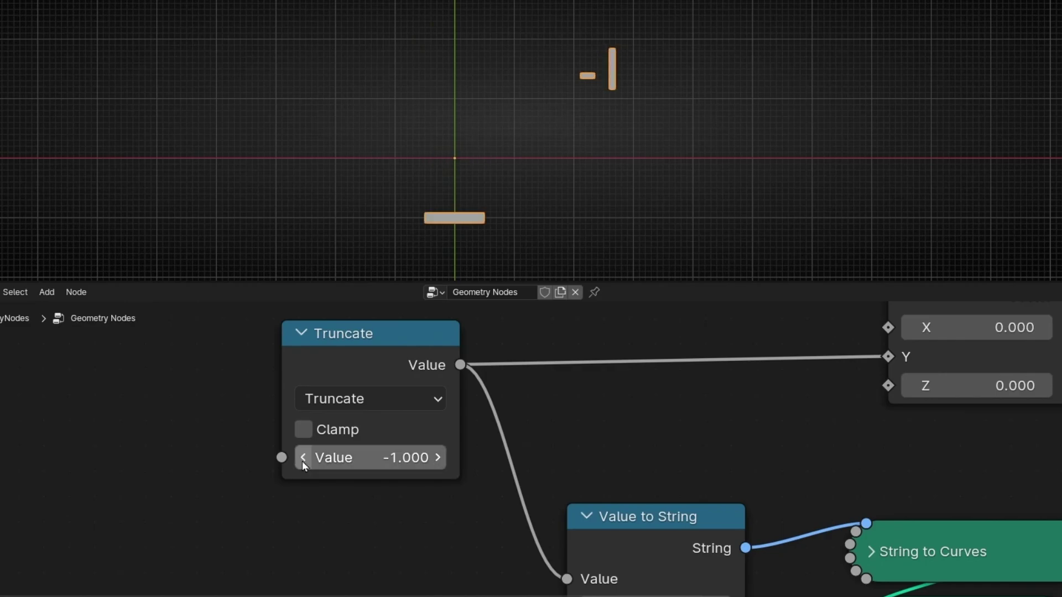
pyautogui.click(437, 458)
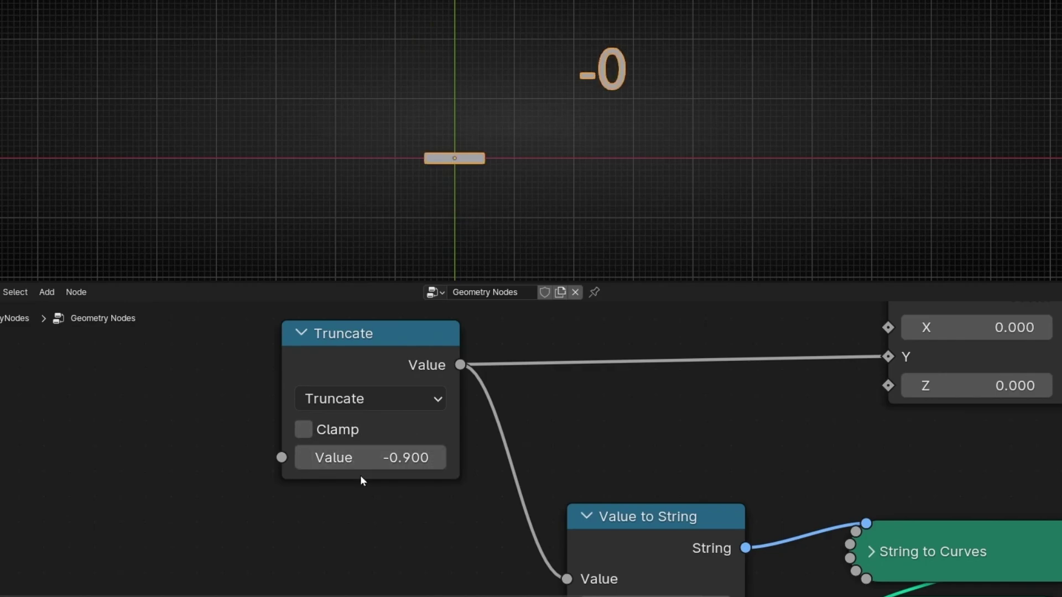
pyautogui.click(419, 403)
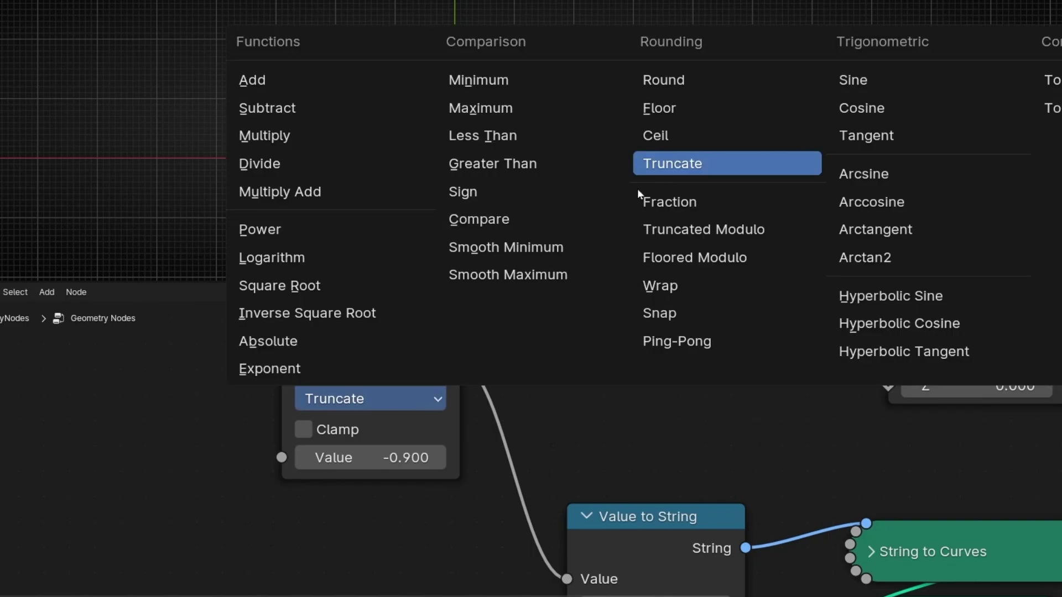
# Step: Switch to Floor so -0.900 shows -1, annotating then erasing an arrow at the bar
pyautogui.click(666, 113)
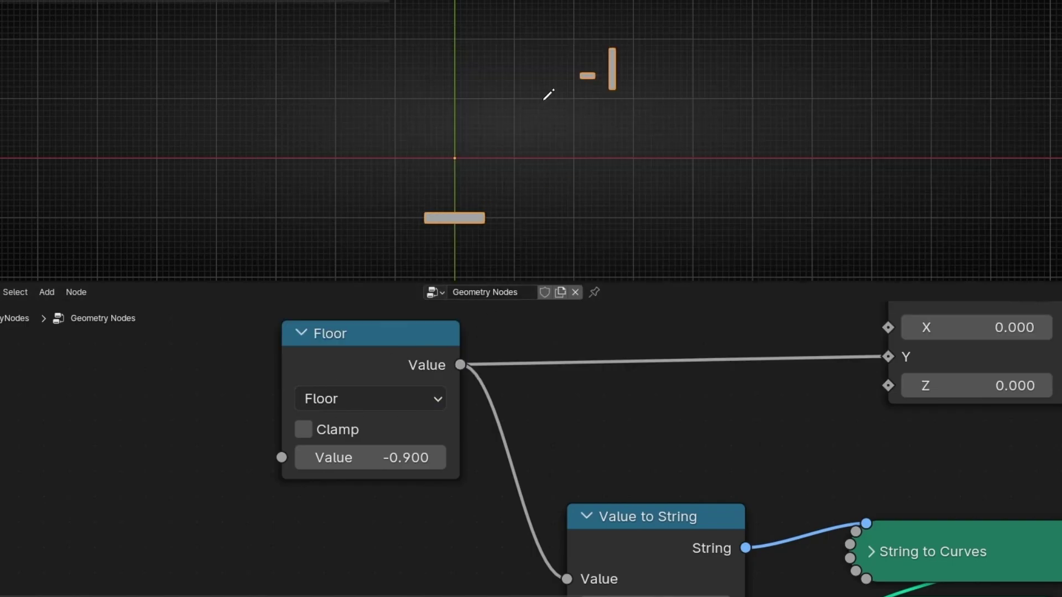
pyautogui.moveTo(544, 100)
pyautogui.mouseDown()
pyautogui.moveTo(543, 181)
pyautogui.moveTo(532, 170)
pyautogui.moveTo(542, 181)
pyautogui.moveTo(557, 176)
pyautogui.moveTo(566, 200)
pyautogui.mouseUp()
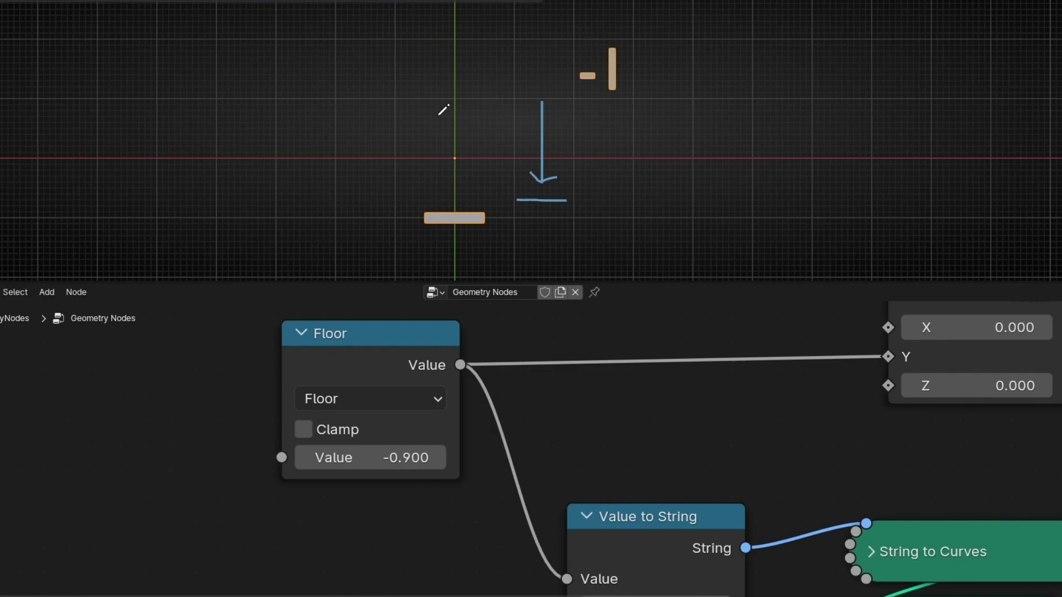
pyautogui.moveTo(569, 171)
pyautogui.keyDown('ctrl'); pyautogui.mouseDown()
pyautogui.moveTo(486, 142)
pyautogui.moveTo(437, 166)
pyautogui.mouseUp(); pyautogui.keyUp('ctrl')
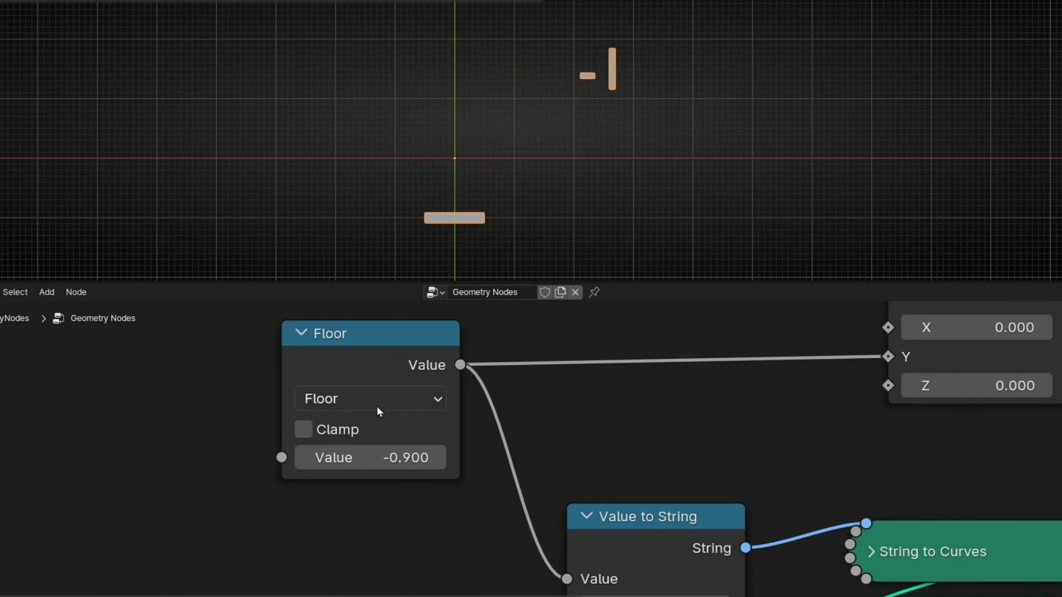
# Step: Switch back to Truncate and annotate the bar with down and up arrows
pyautogui.click(377, 406)
pyautogui.click(669, 165)
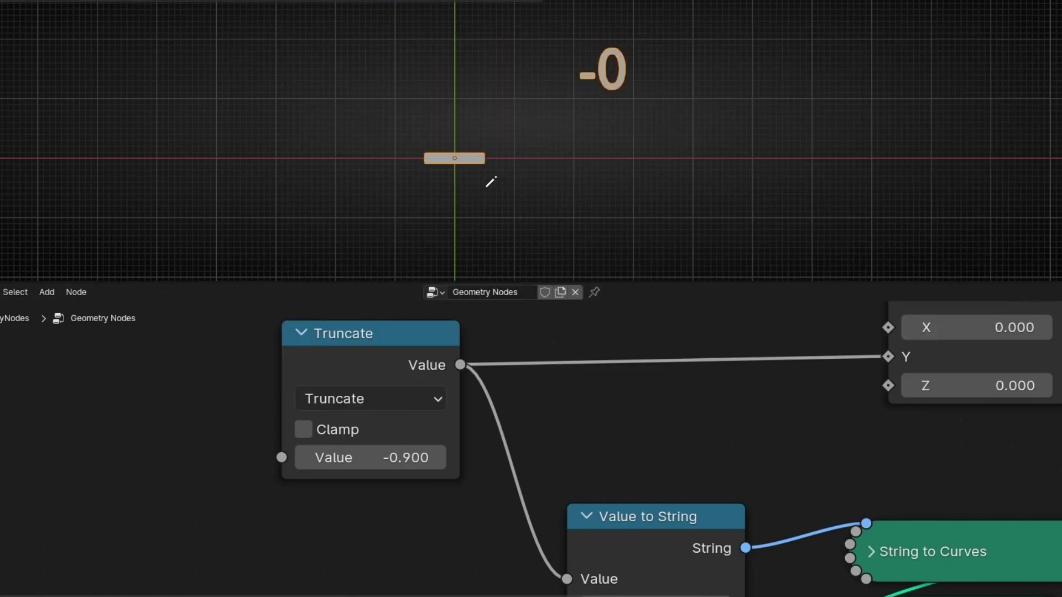
pyautogui.moveTo(463, 104)
pyautogui.mouseDown()
pyautogui.moveTo(462, 133)
pyautogui.moveTo(453, 137)
pyautogui.moveTo(469, 138)
pyautogui.mouseUp()
pyautogui.moveTo(463, 211)
pyautogui.mouseDown()
pyautogui.moveTo(463, 176)
pyautogui.moveTo(476, 183)
pyautogui.mouseUp()
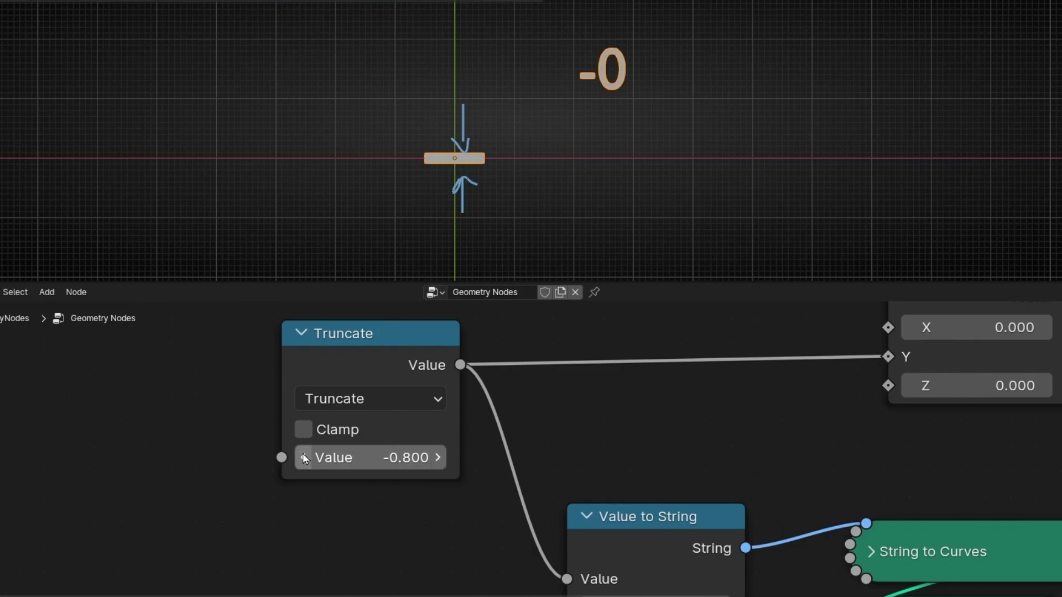
pyautogui.keyDown('ctrl'); pyautogui.scroll(-2, 441, 458); pyautogui.keyUp('ctrl')
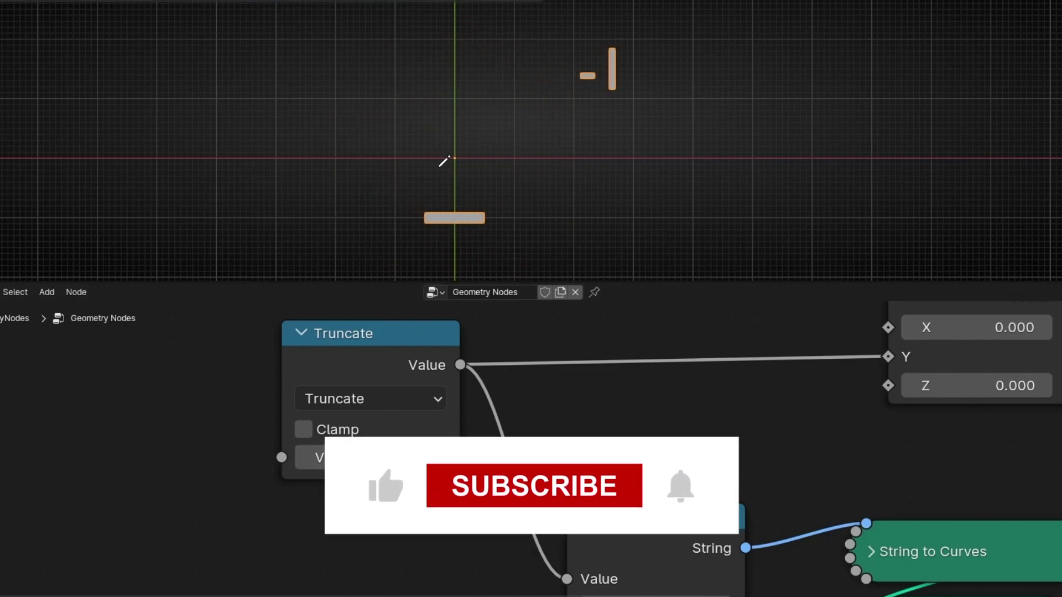